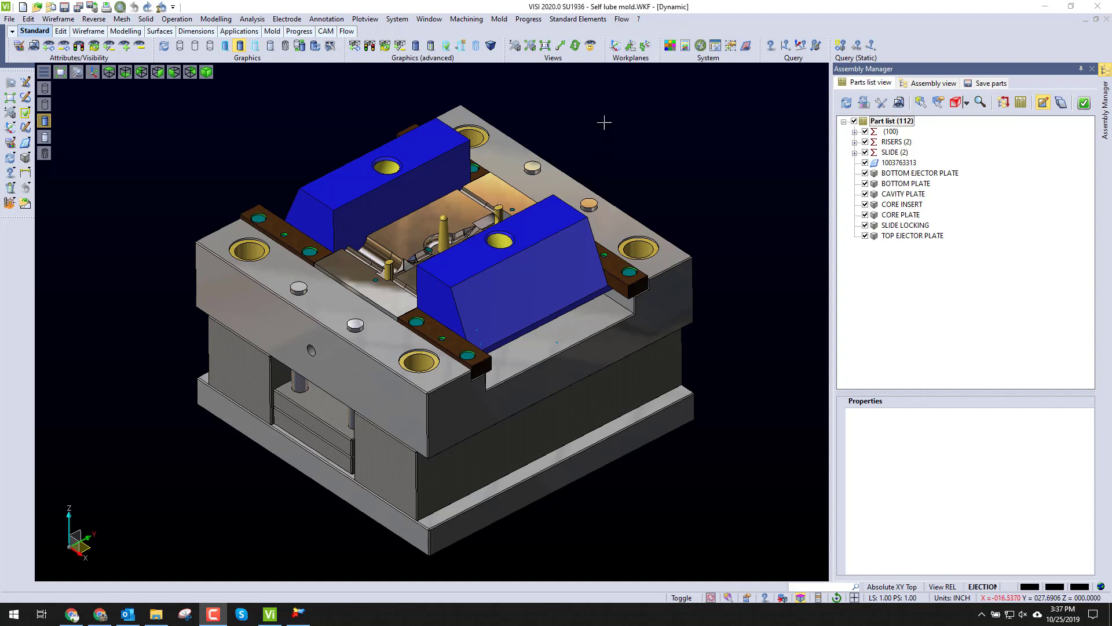
Open the Mold Insert Elements library and show the SelfLube Wear Plates types.
left_click(580, 19)
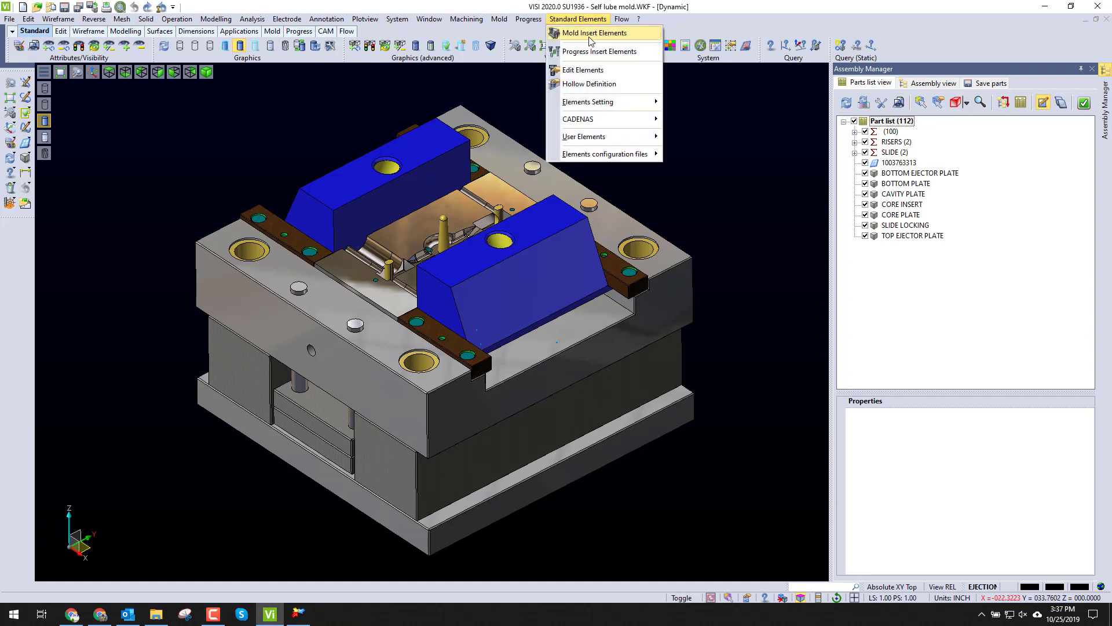
left_click(590, 35)
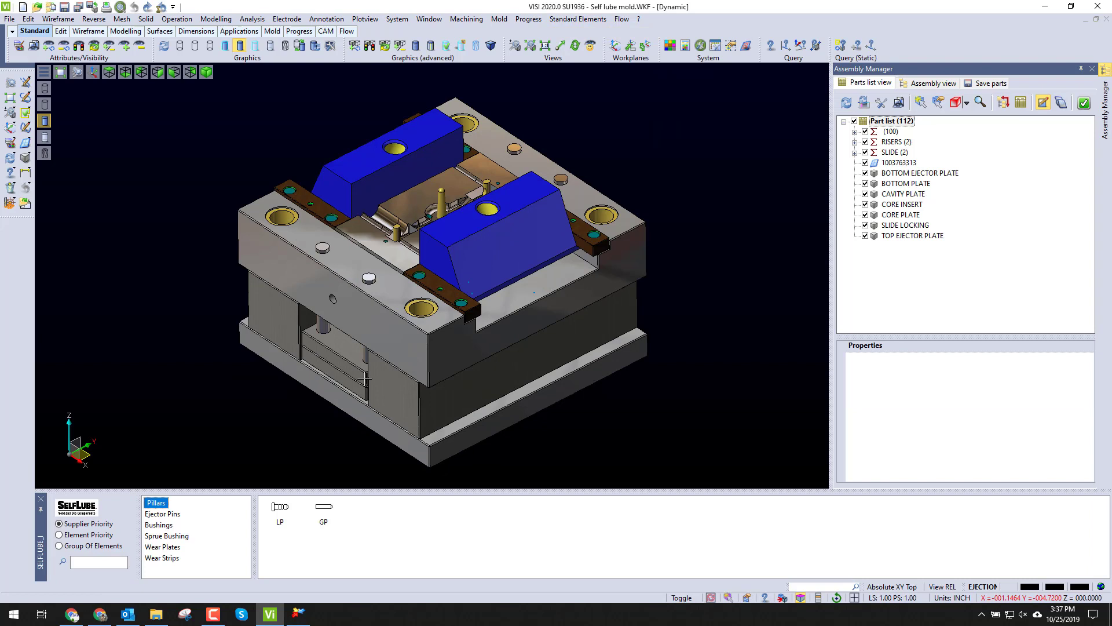
left_click(179, 549)
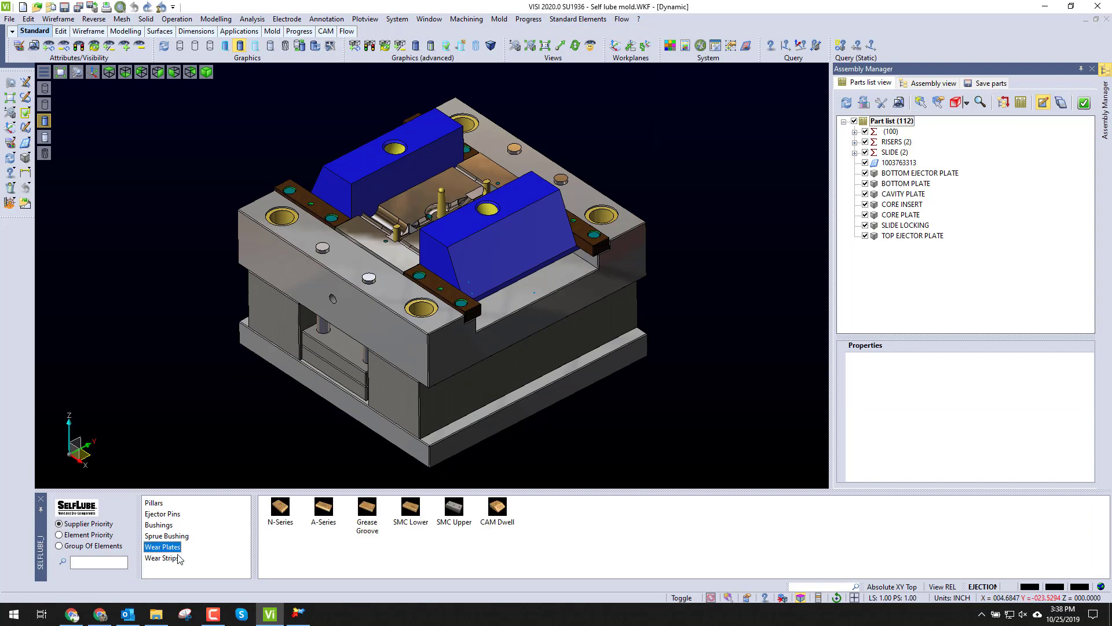
left_click(179, 559)
left_click(176, 550)
Position an A-Series wear plate on the slide's sloped front face, width direction by two points.
left_click(324, 509)
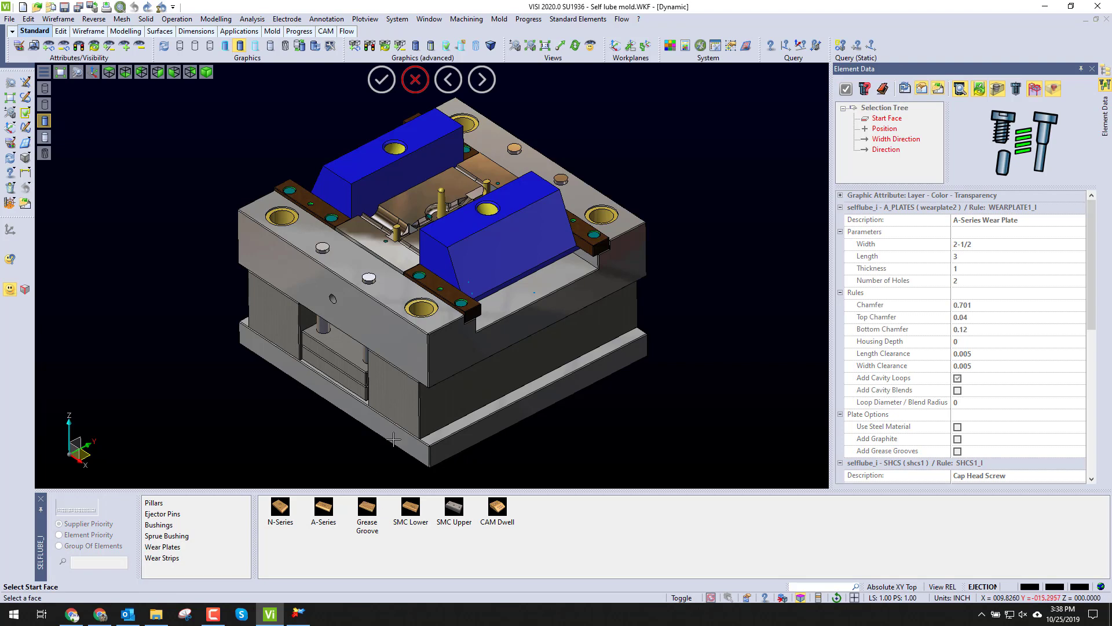
left_click(474, 261)
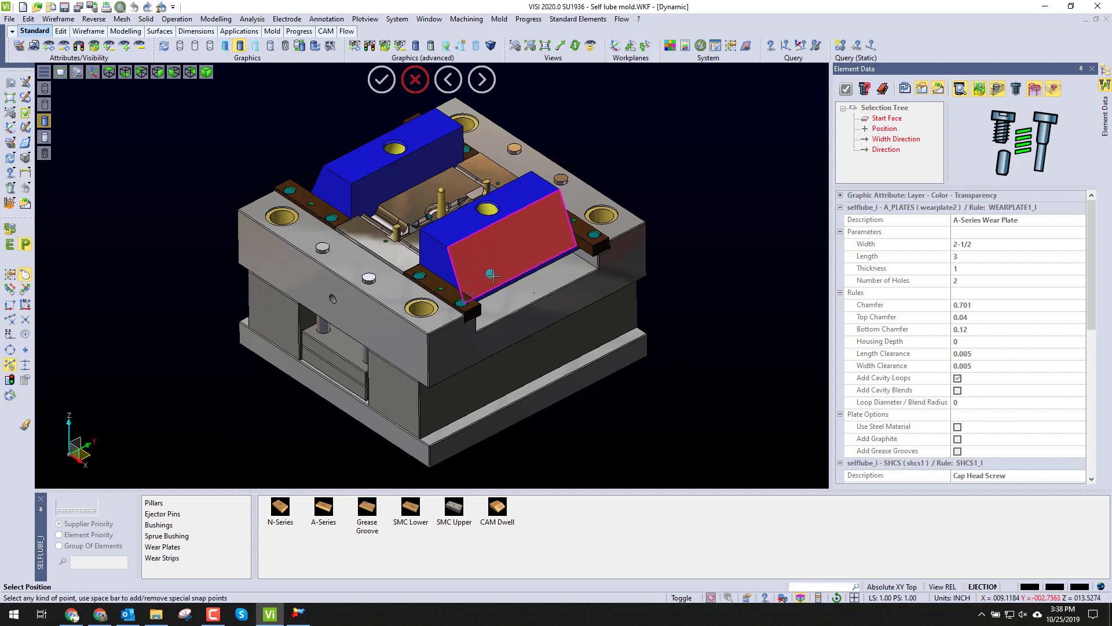
left_click(474, 262)
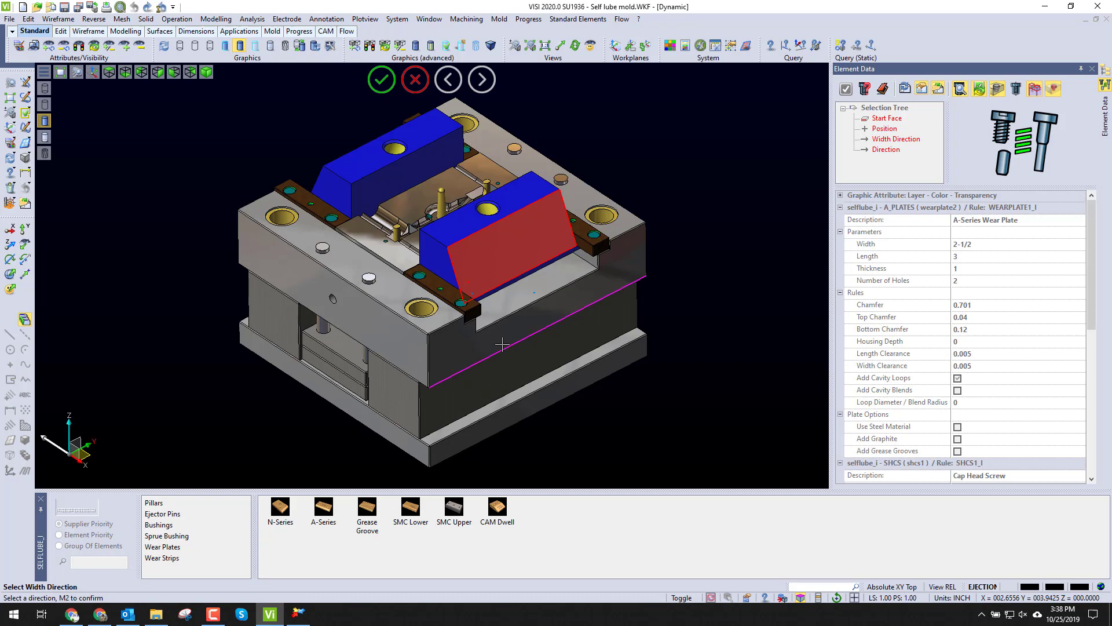
left_click(25, 276)
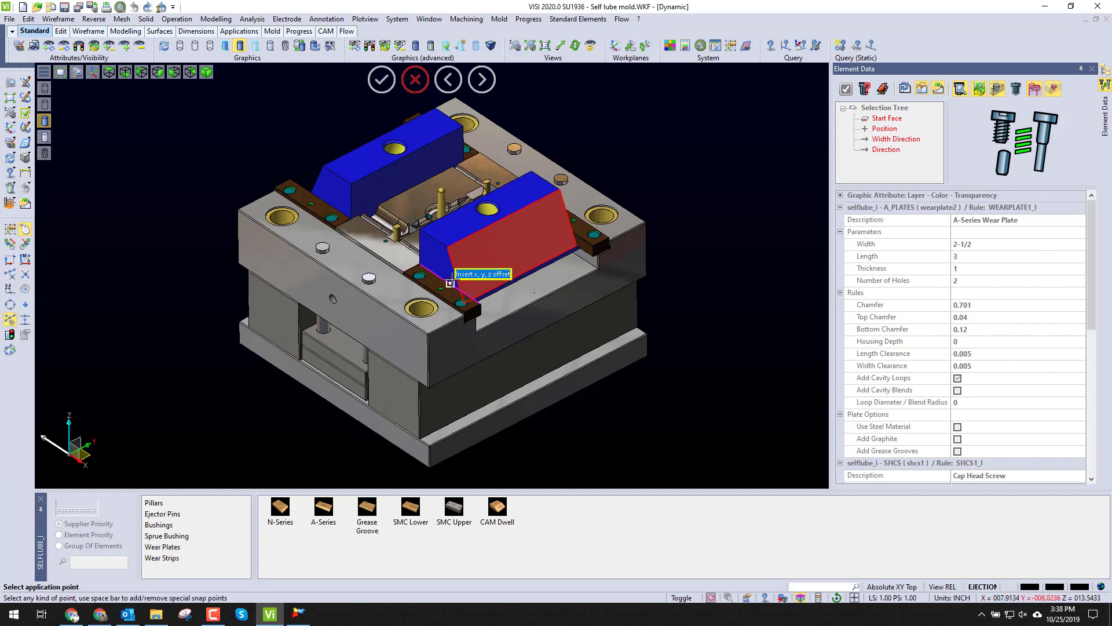
scroll(449, 276, "up", 5)
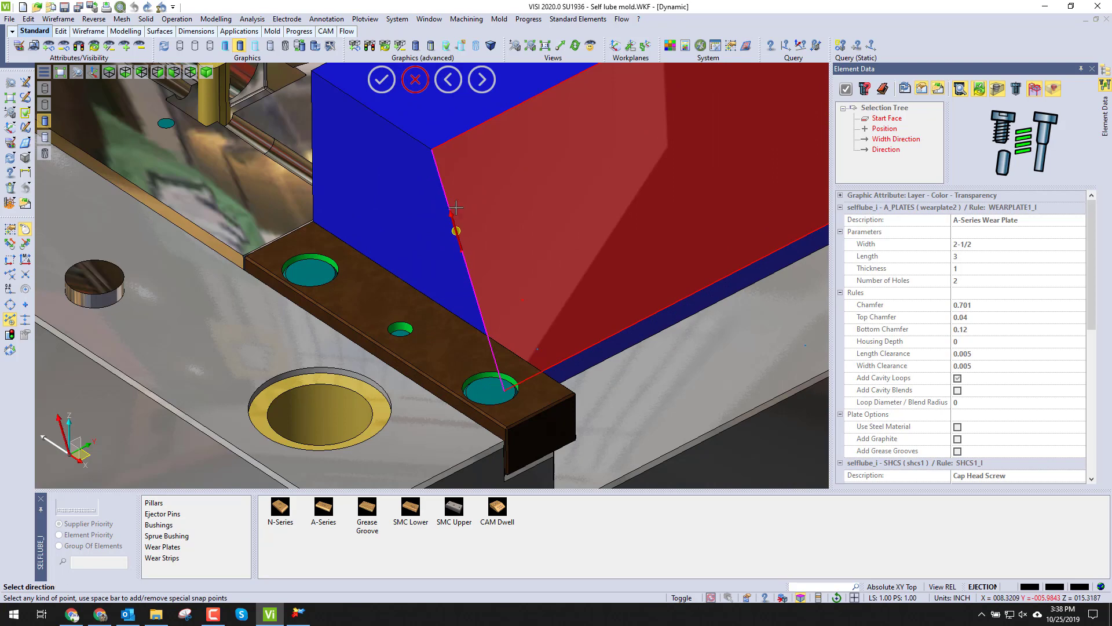
left_click(444, 191)
scroll(456, 289, "down", 3)
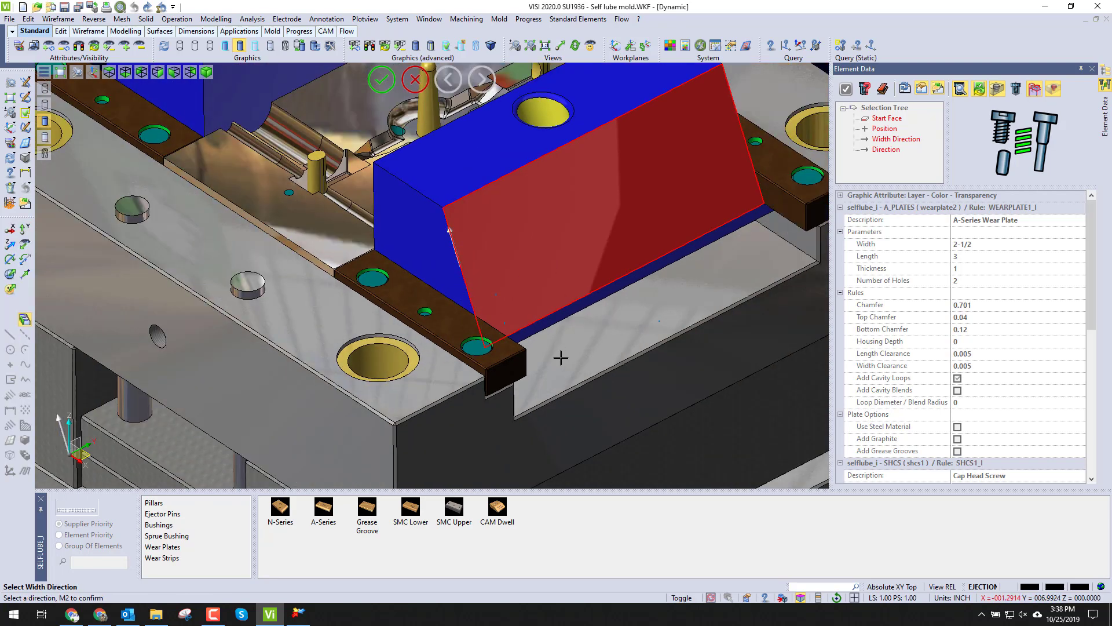
left_click(576, 335)
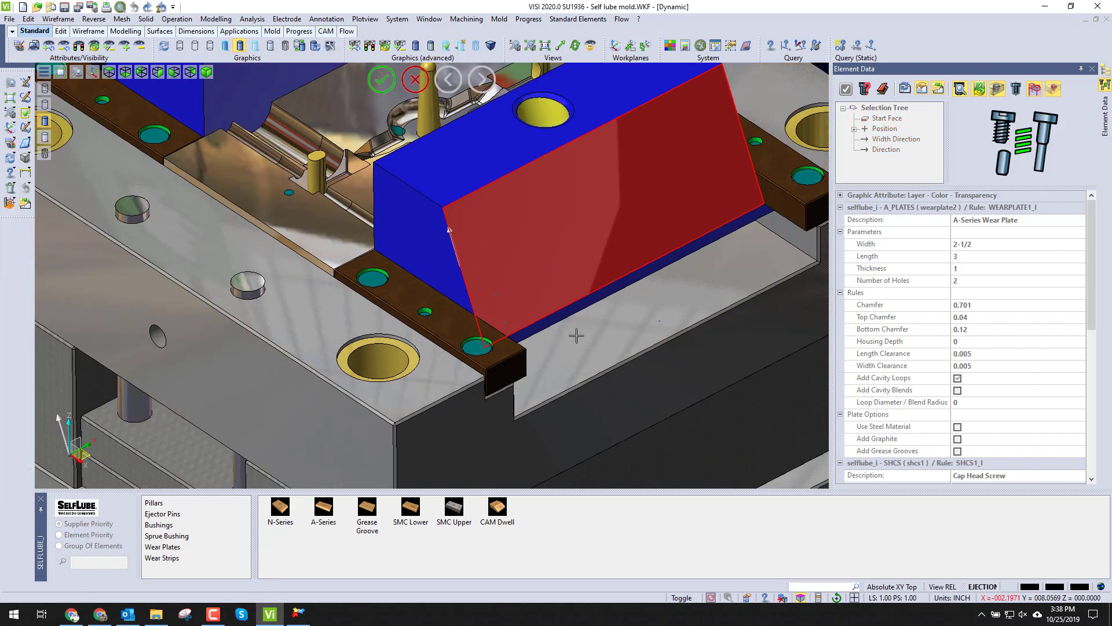
Resize the A-Series wear plate preview to width 3 and length 10.
scroll(548, 303, "down", 1)
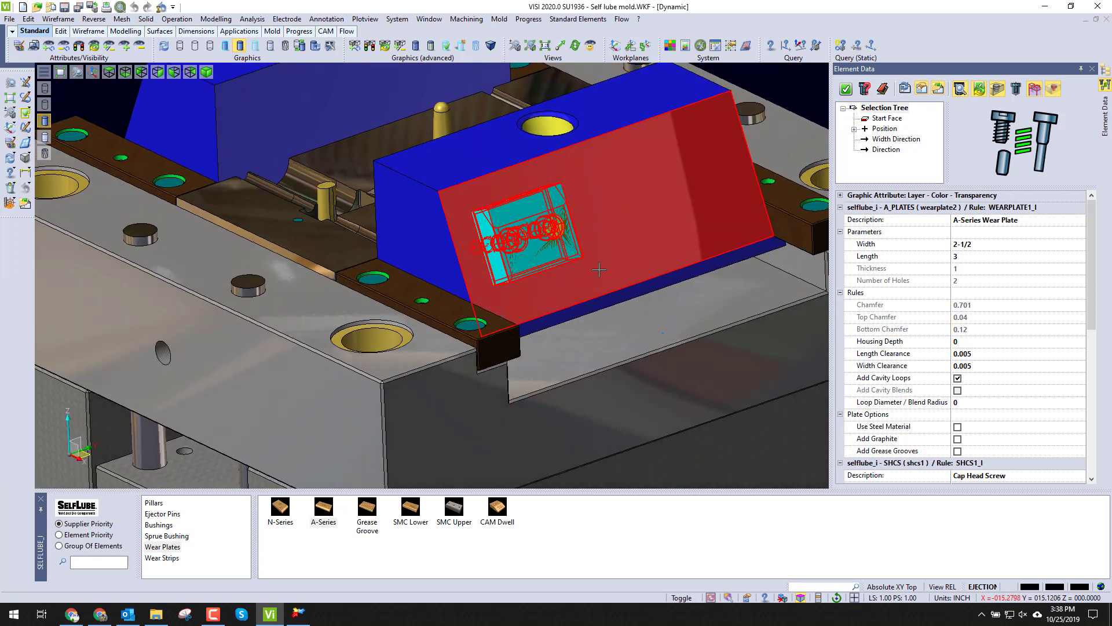
left_click(994, 249)
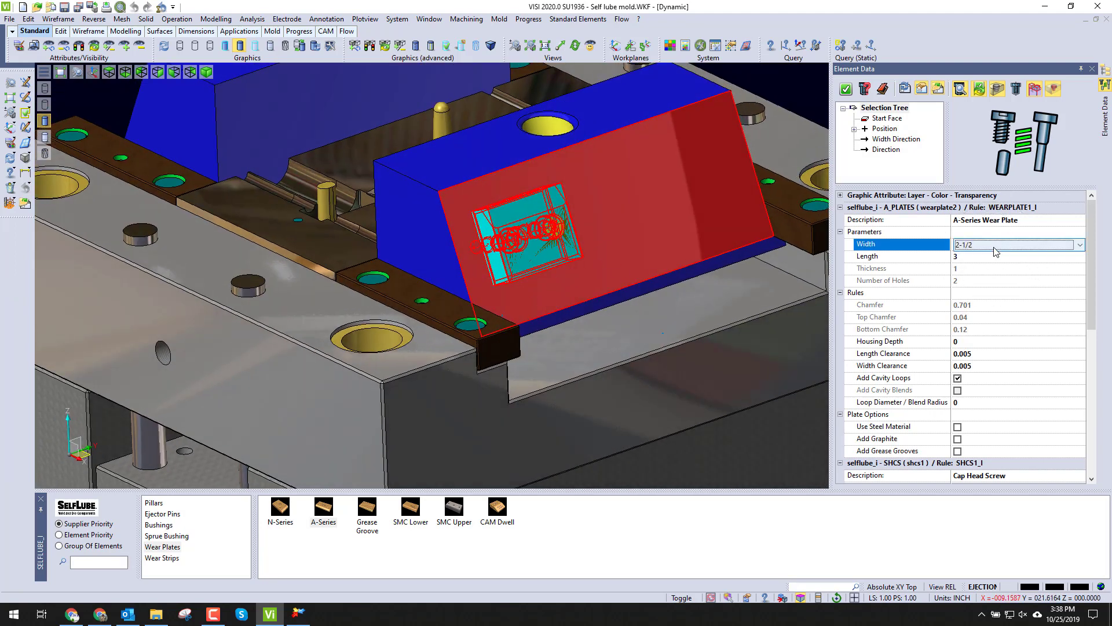
left_click(995, 246)
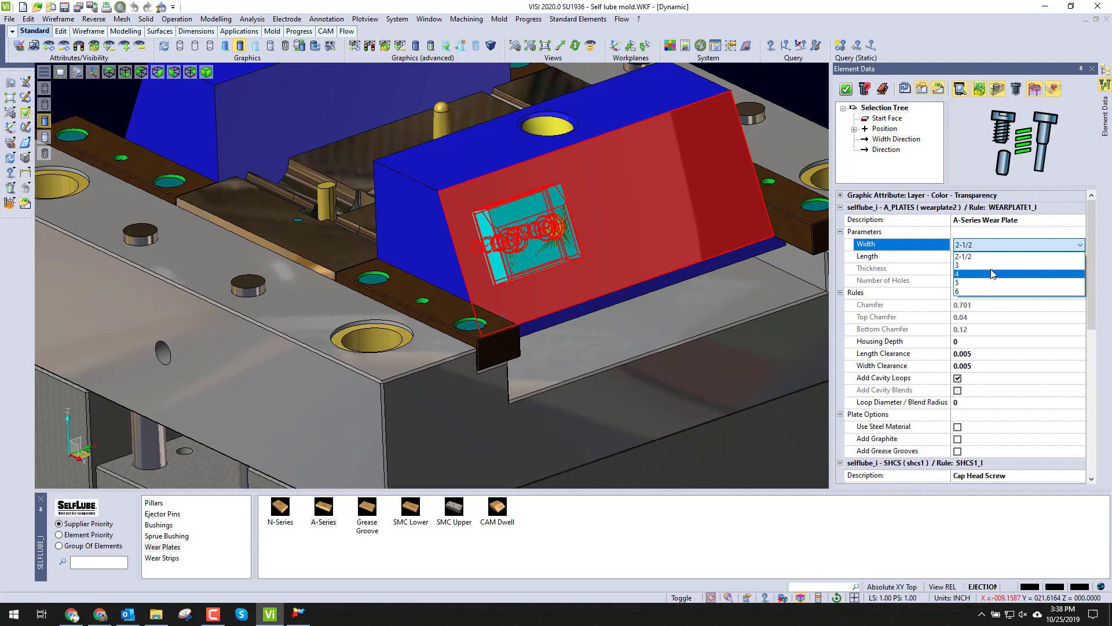
left_click(994, 273)
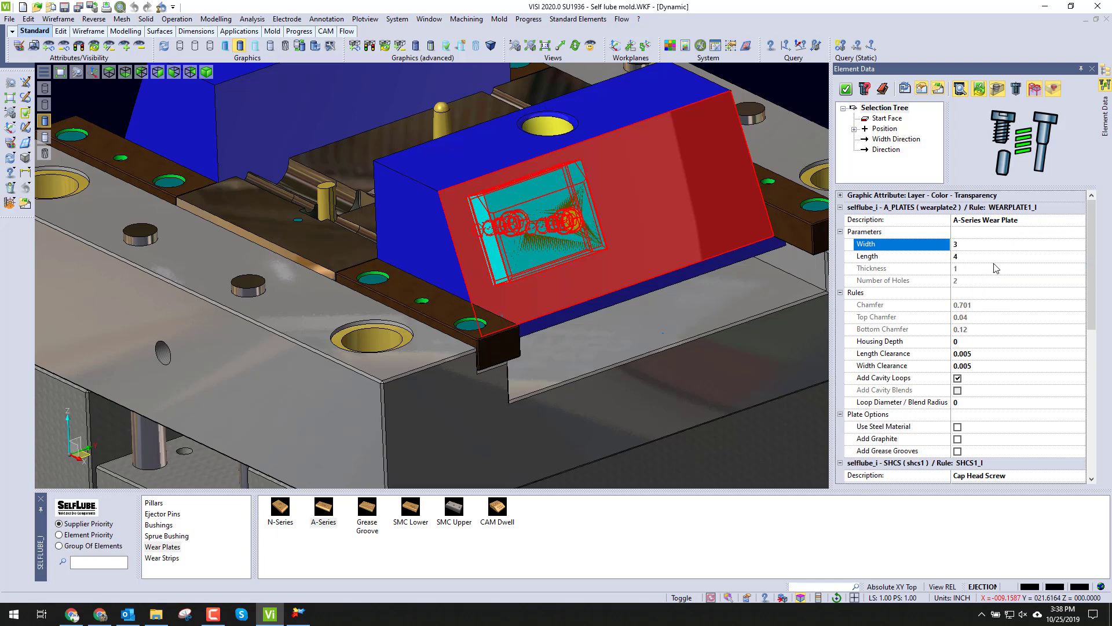
left_click(970, 259)
left_click(973, 257)
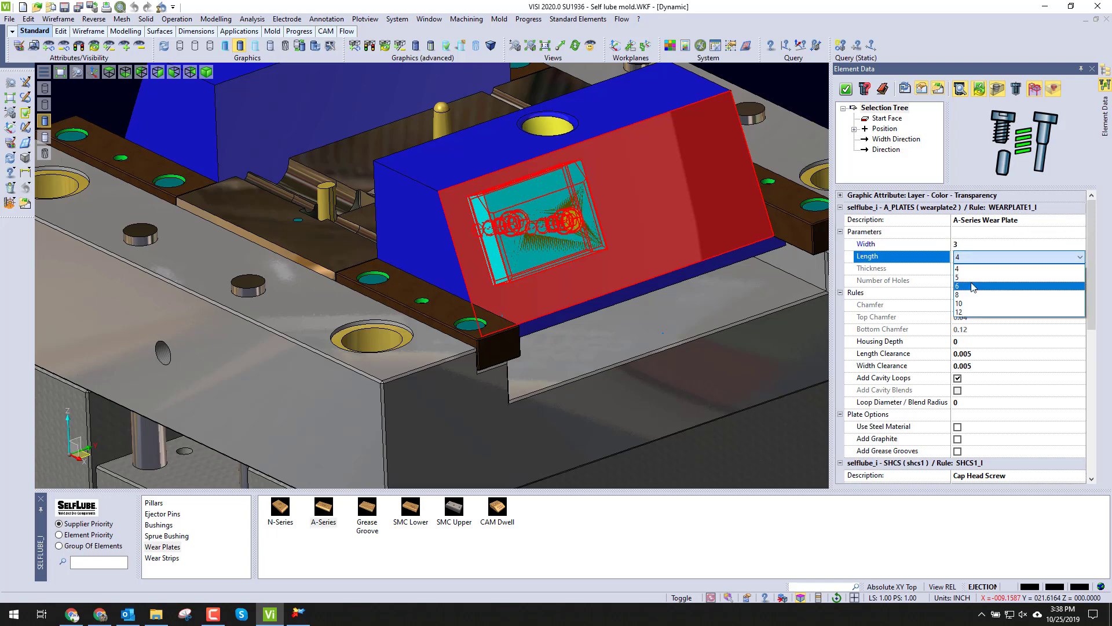
left_click(979, 280)
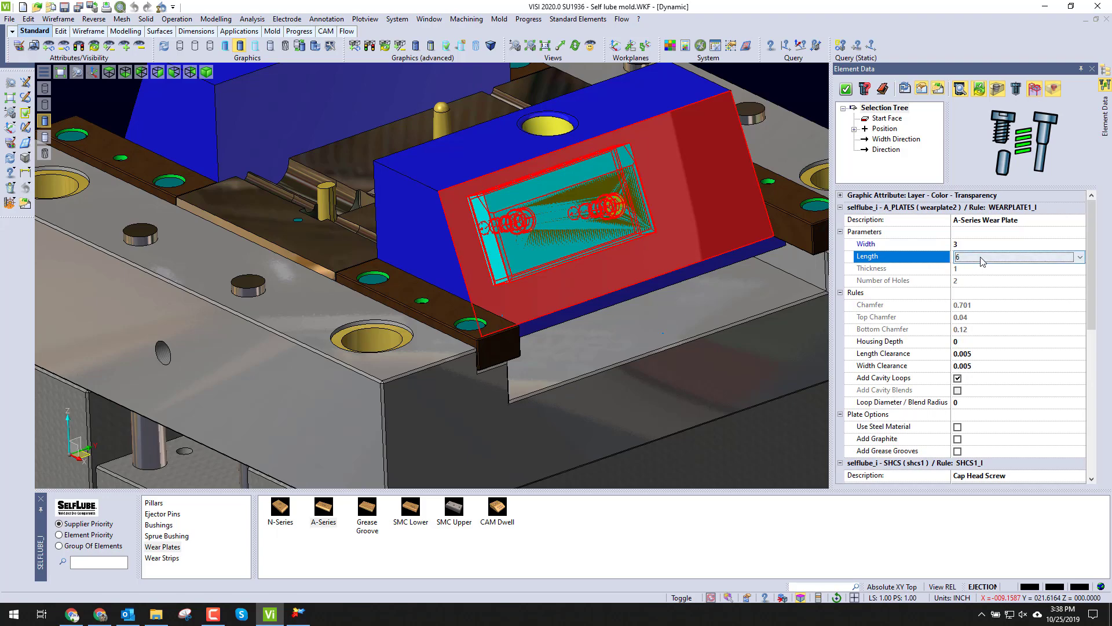
left_click(982, 259)
left_click(982, 299)
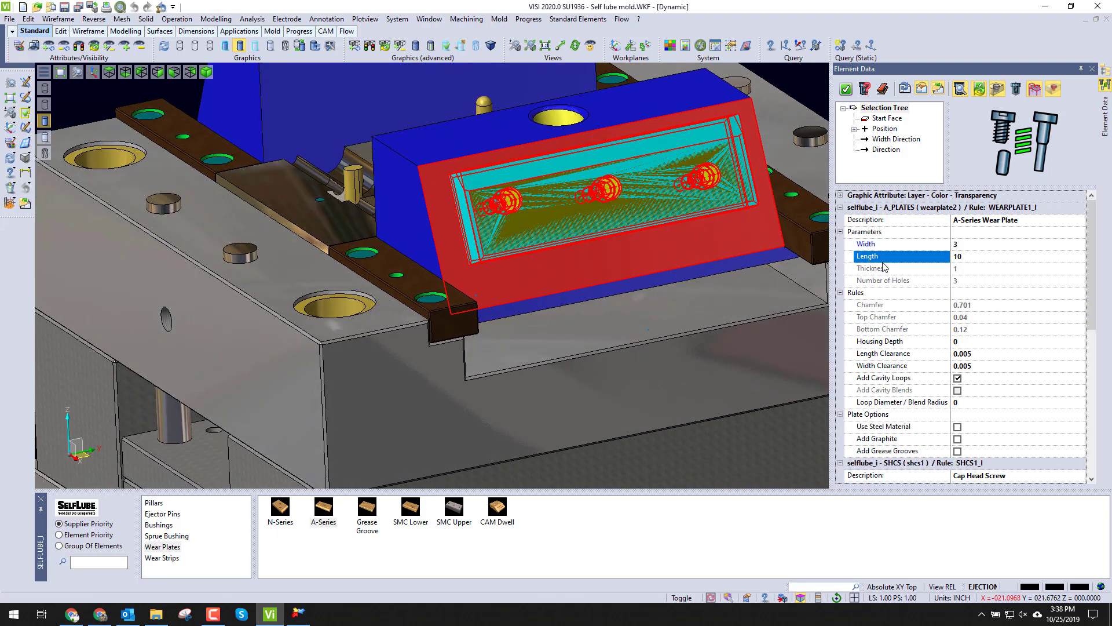
Set the plate's Housing Depth to 0.5 and Loop Diameter / Blend Radius to 0.76.
left_click(960, 342)
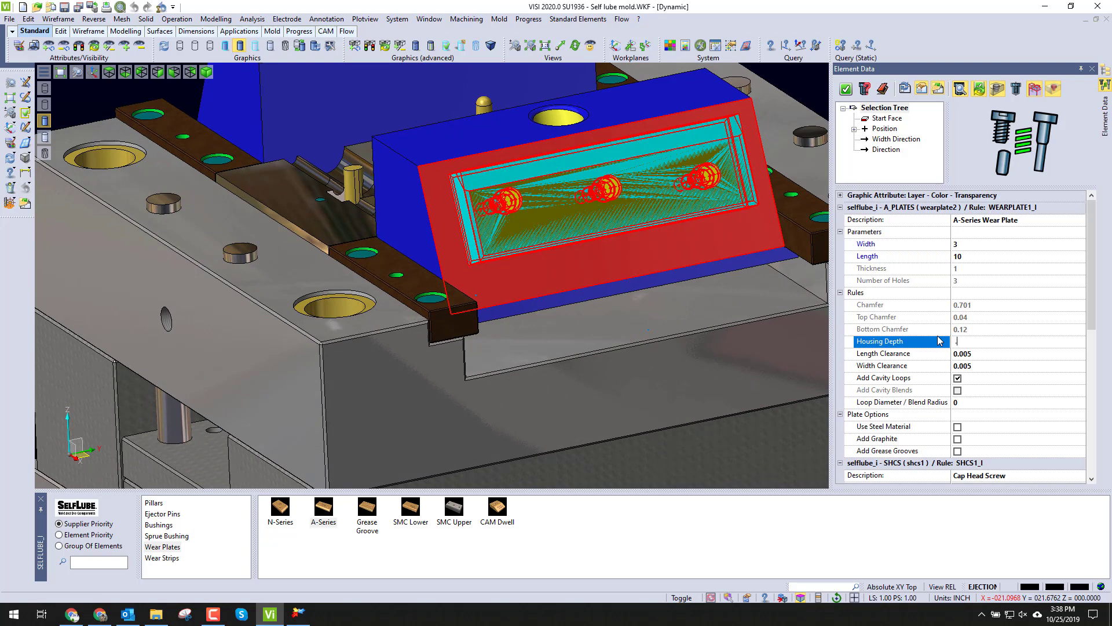
key("Return")
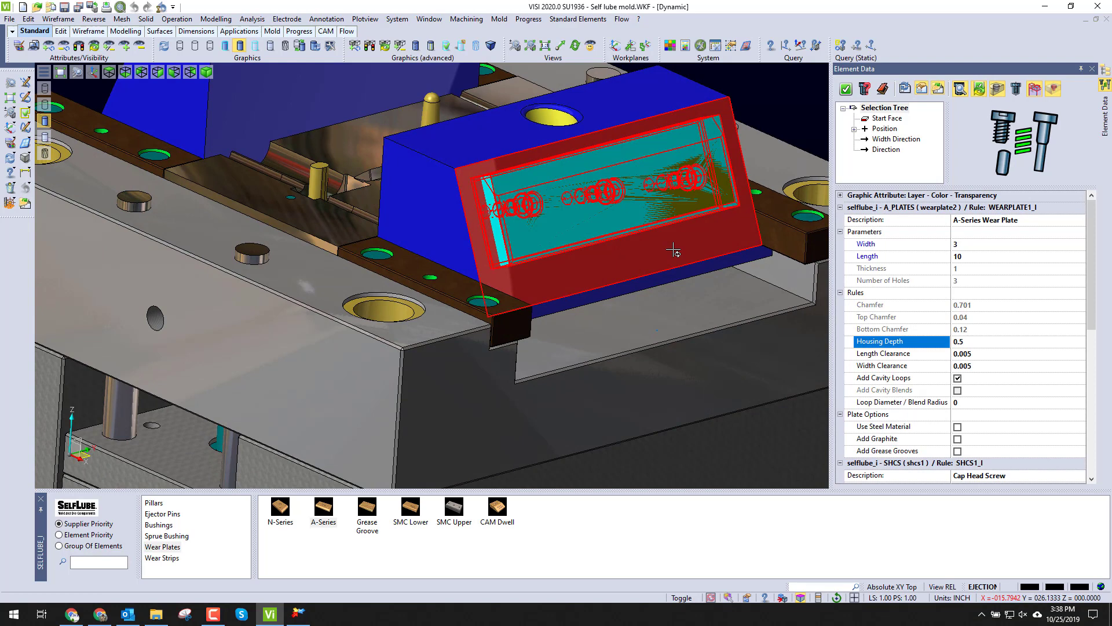
left_click(957, 391)
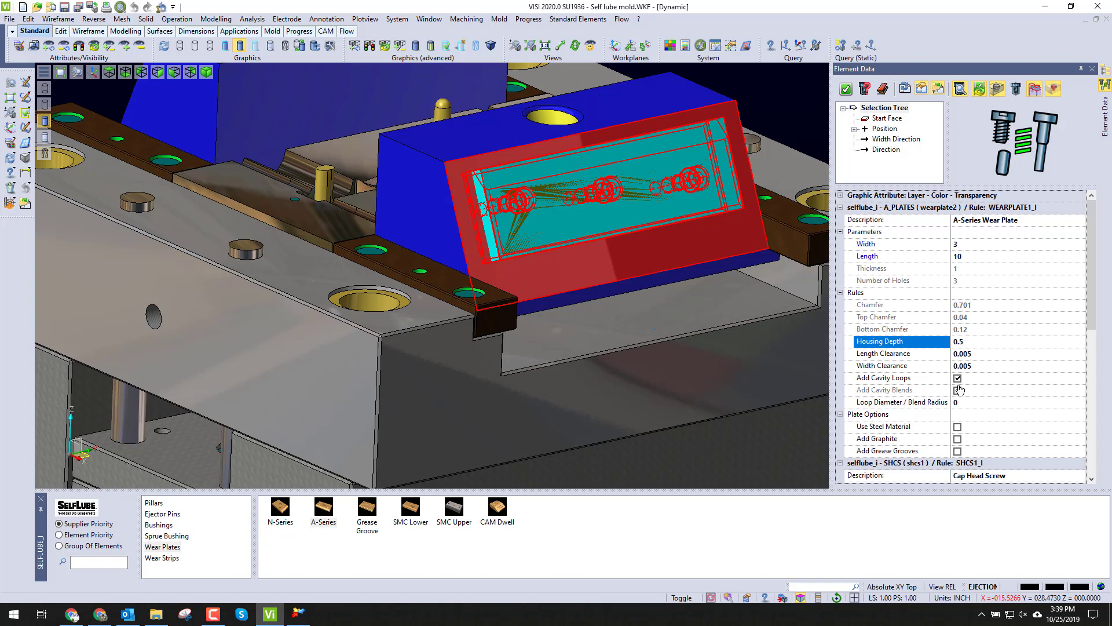
left_click(963, 402)
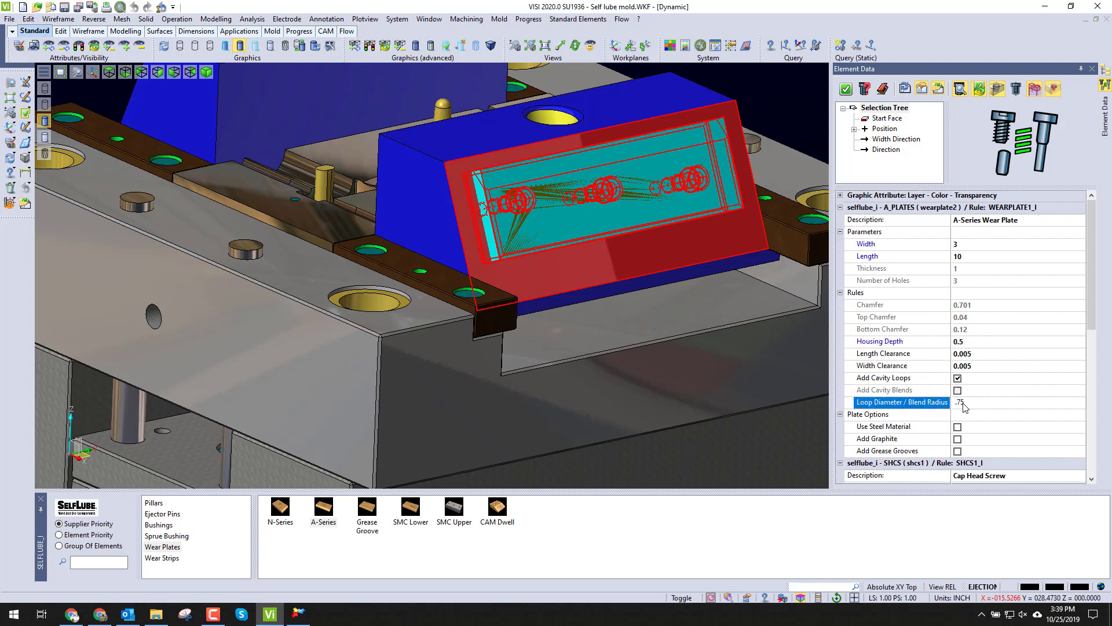
key("Return")
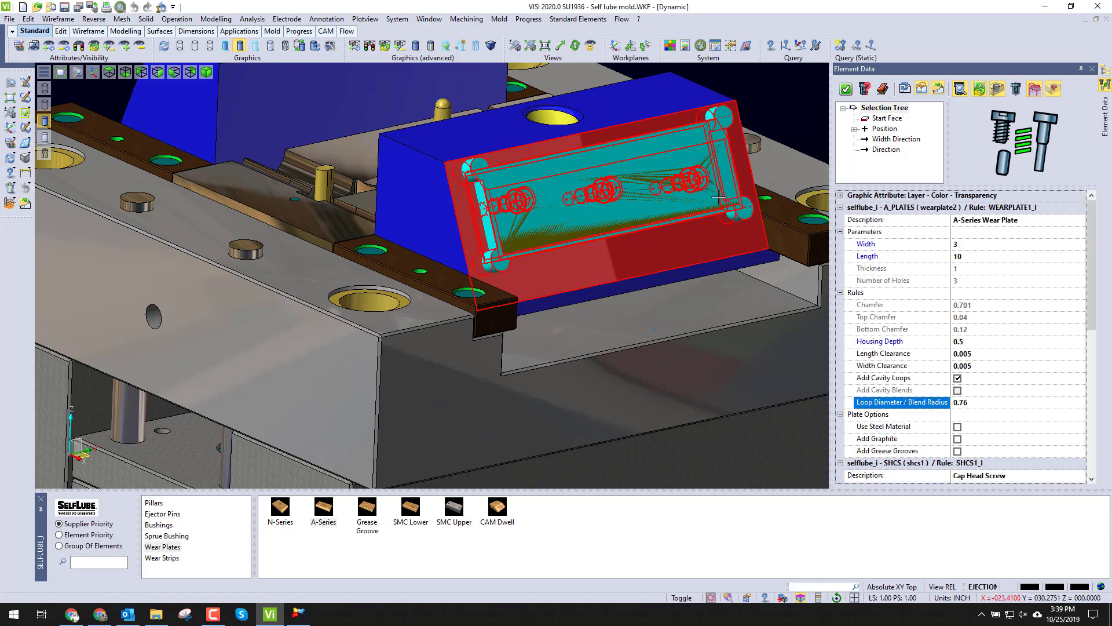
Enable Add Graphite on the 3x10 wear plate.
middle_click_drag(720, 189, 795, 335)
left_click(755, 214)
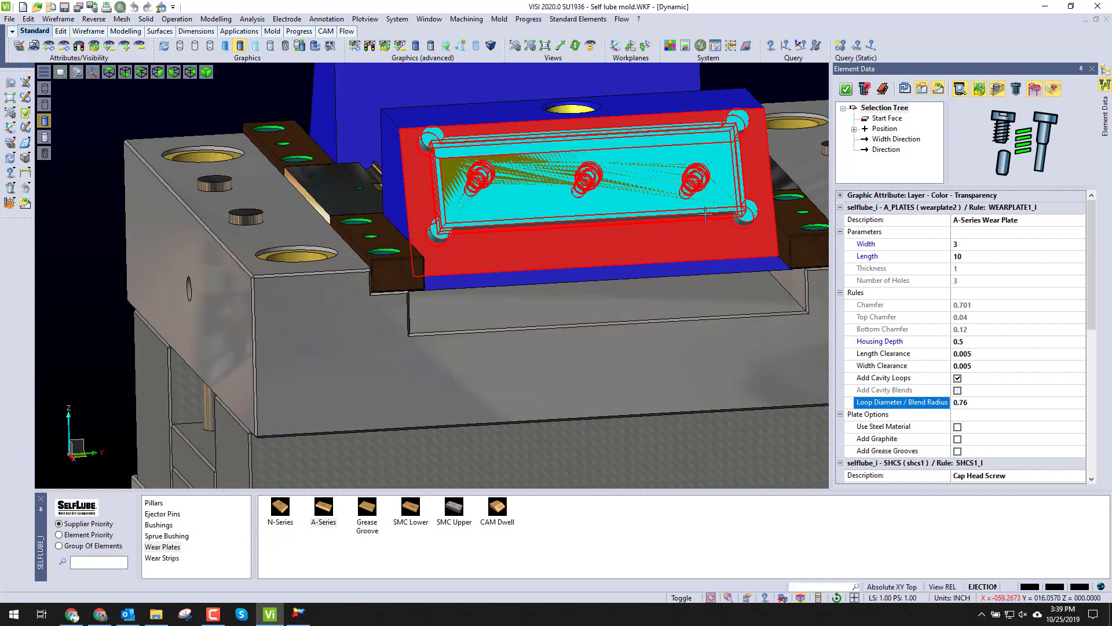
middle_click_drag(704, 214, 718, 232)
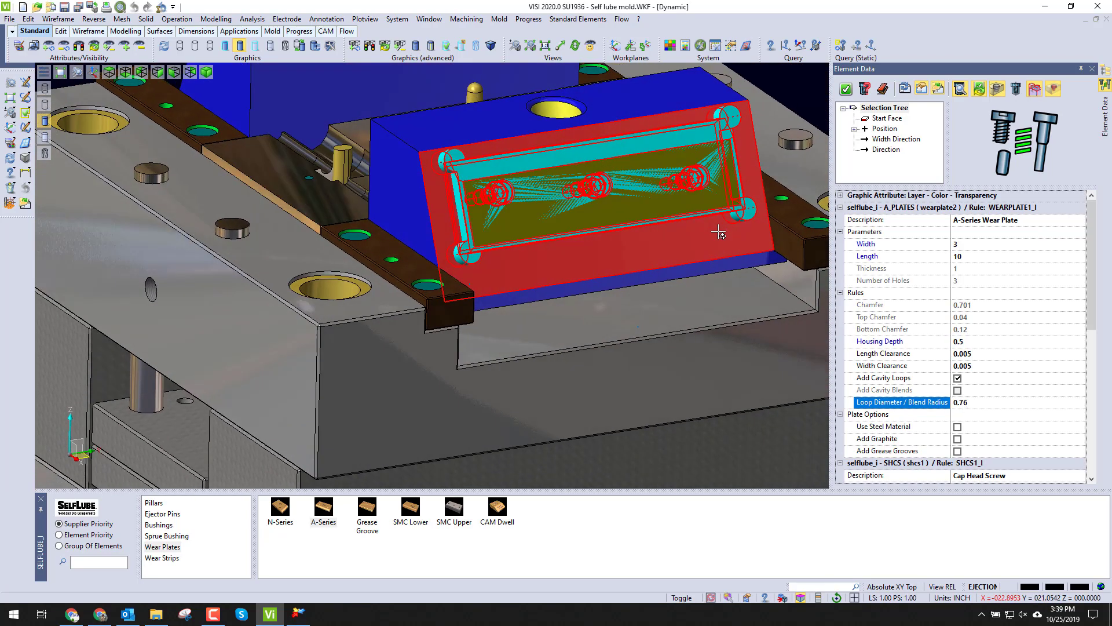
left_click(957, 439)
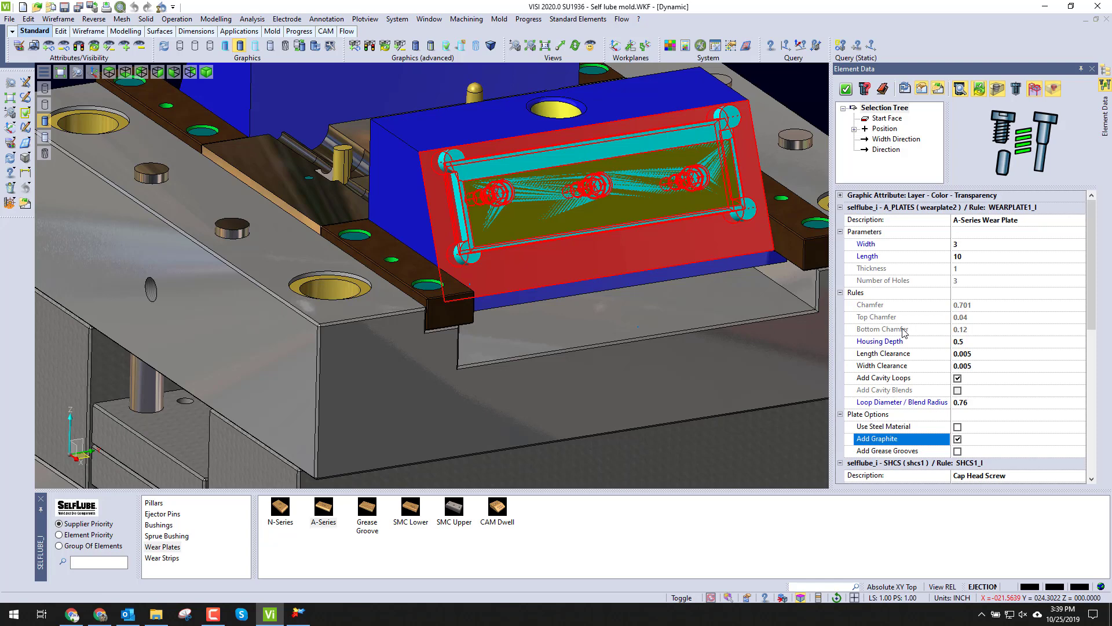
Apply the 3x10 A-Series plate, briefly isolate the slide block, then restore the full assembly.
left_click(845, 90)
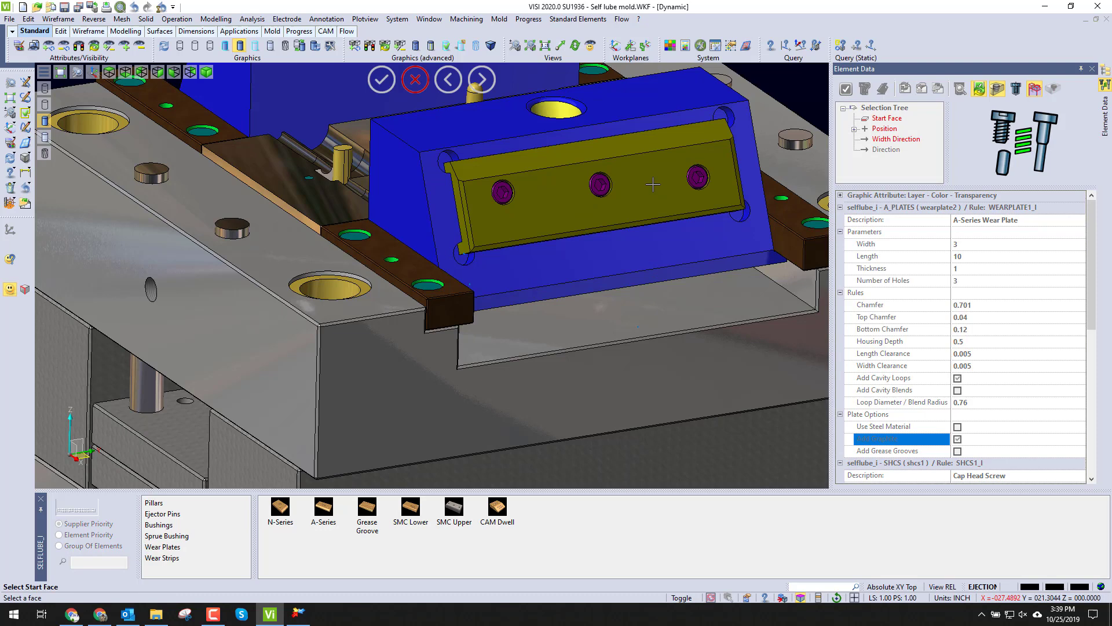
mouse_move(698, 176)
middle_mouse_down()
mouse_move(672, 191)
mouse_move(697, 180)
middle_mouse_up()
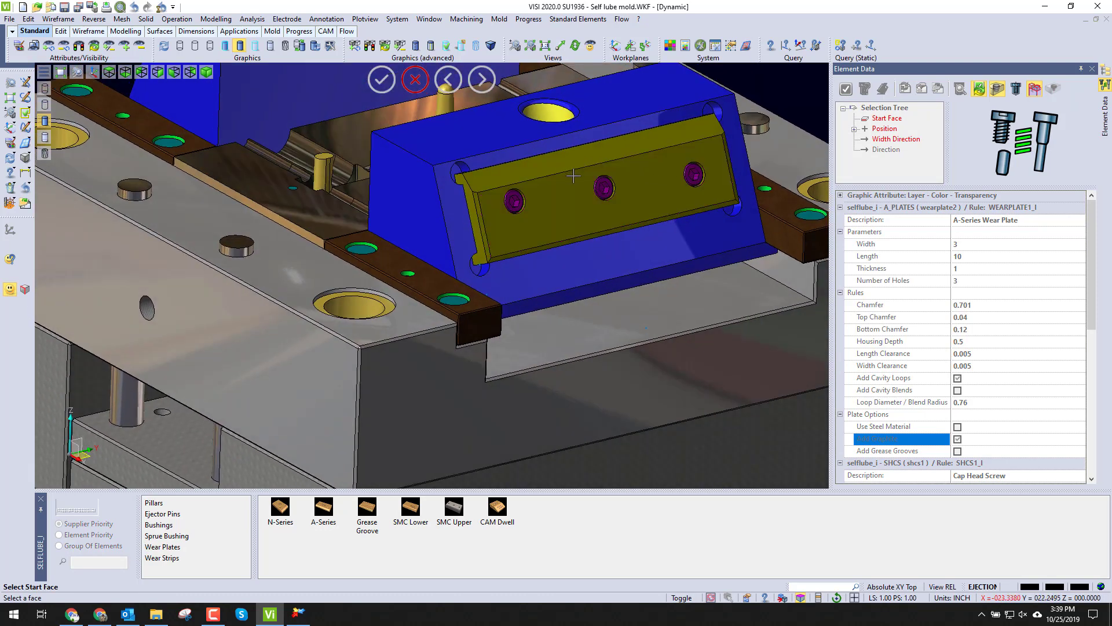
left_click(50, 47)
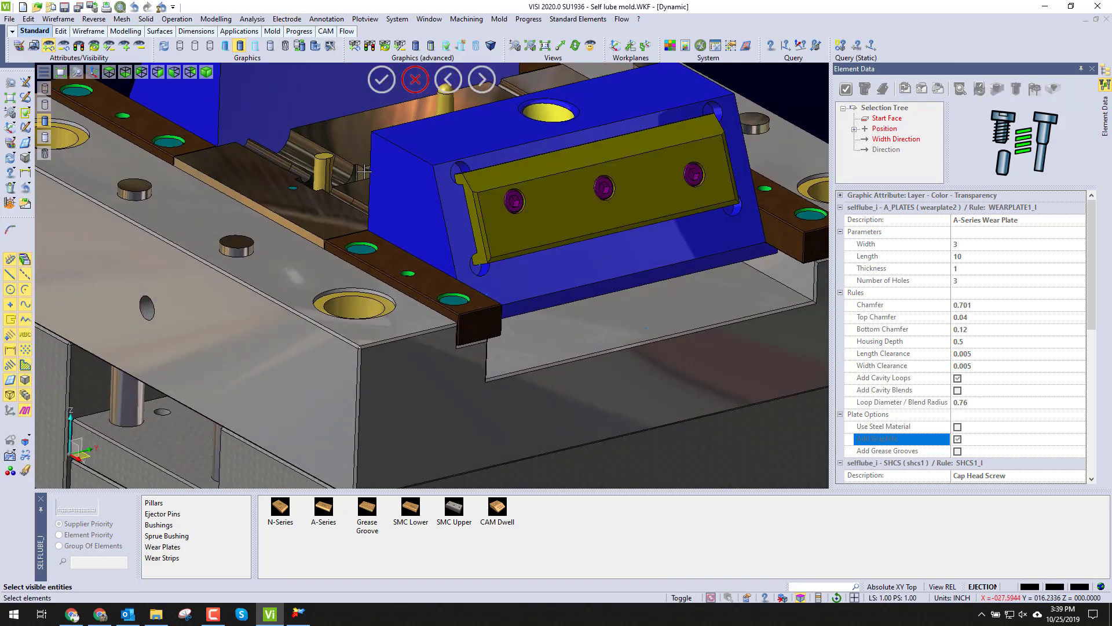
left_click(581, 228)
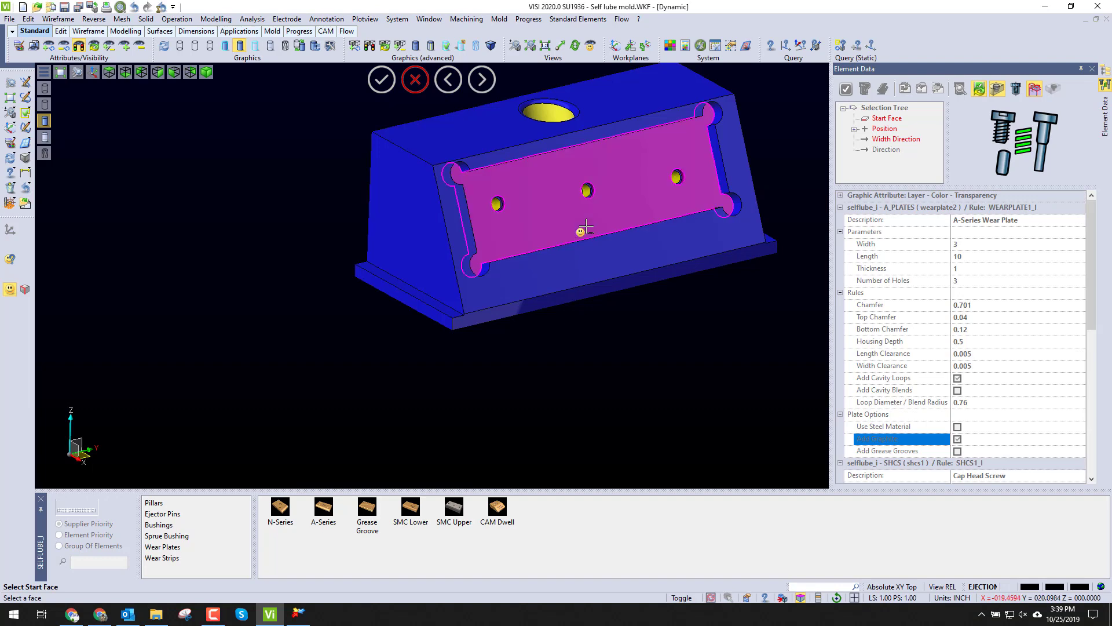
left_click(78, 46)
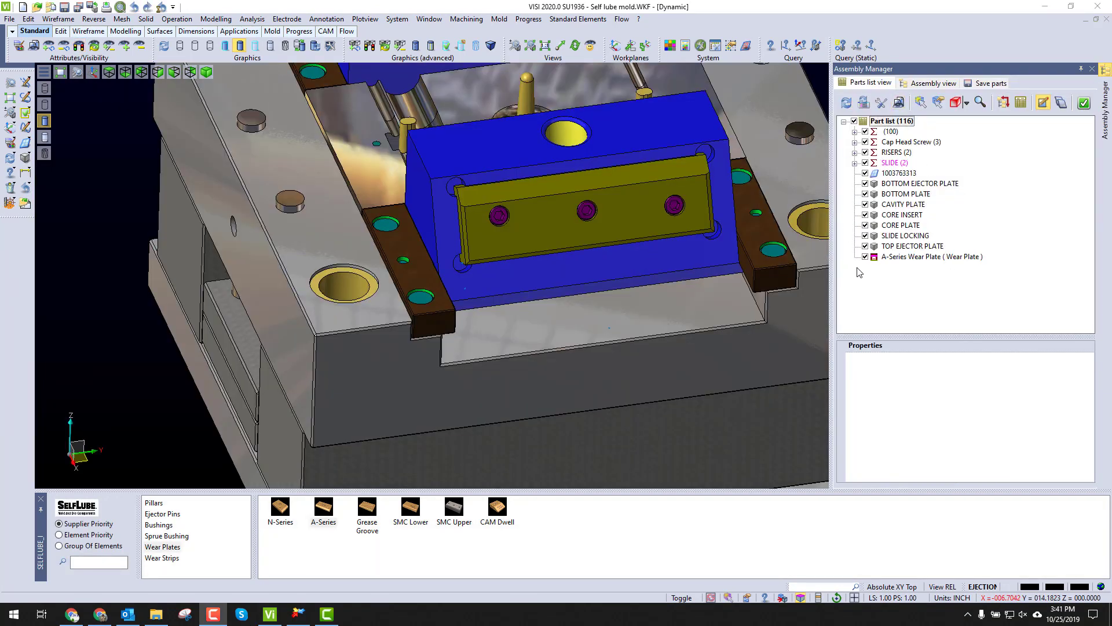
Inspect the A-Series wear plate and cap head screw properties, including the screws' supplier.
left_click(903, 257)
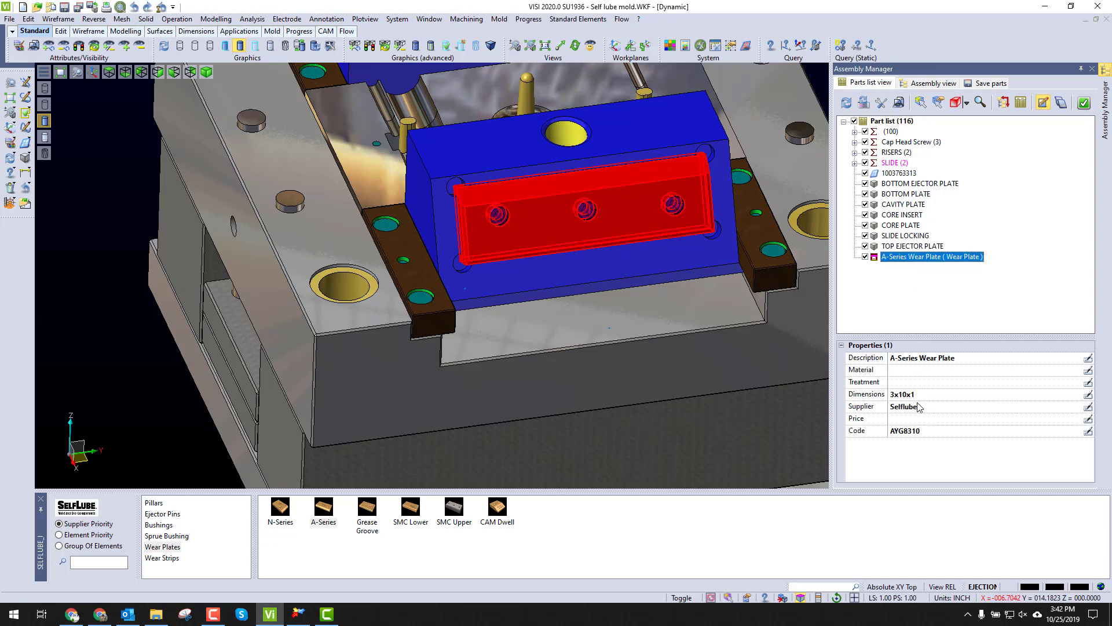
left_click(902, 441)
left_click(909, 143)
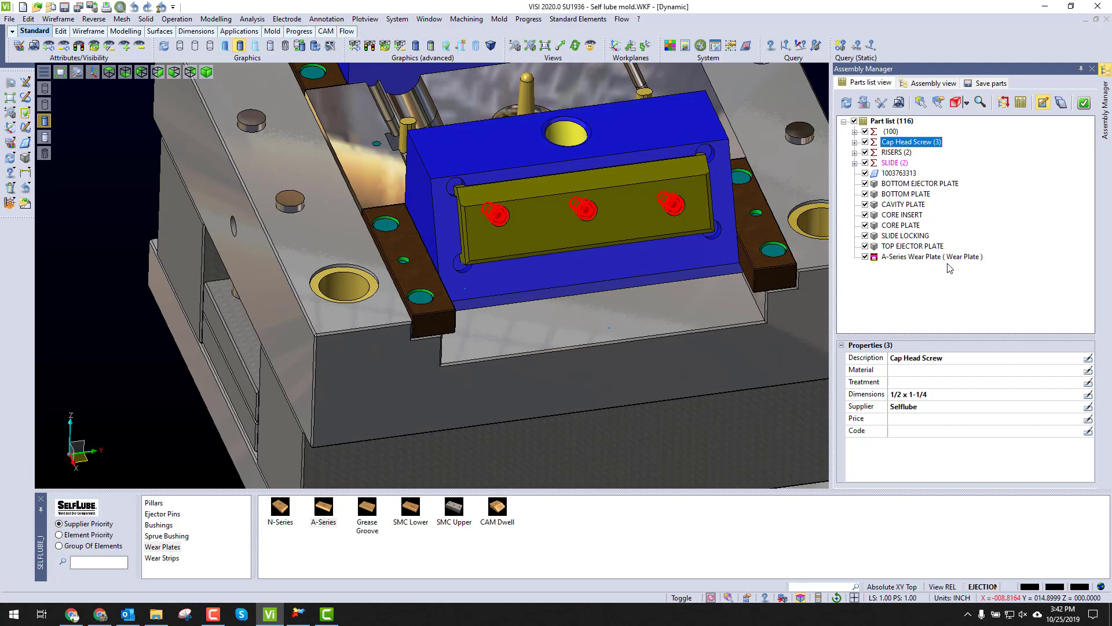
left_click(944, 410)
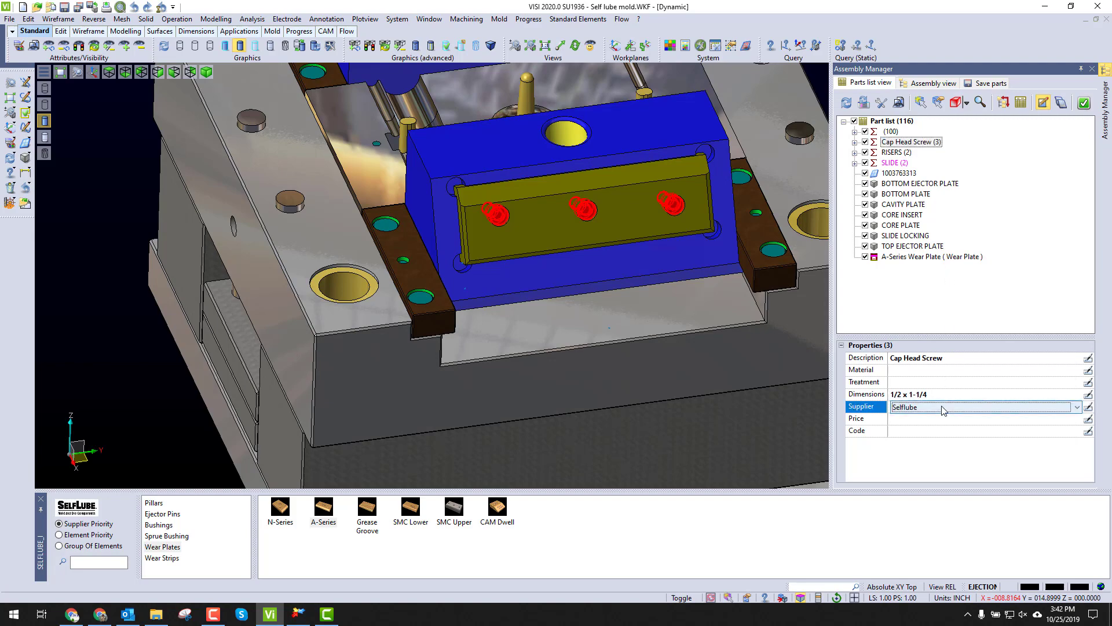
middle_click_drag(600, 272, 602, 267)
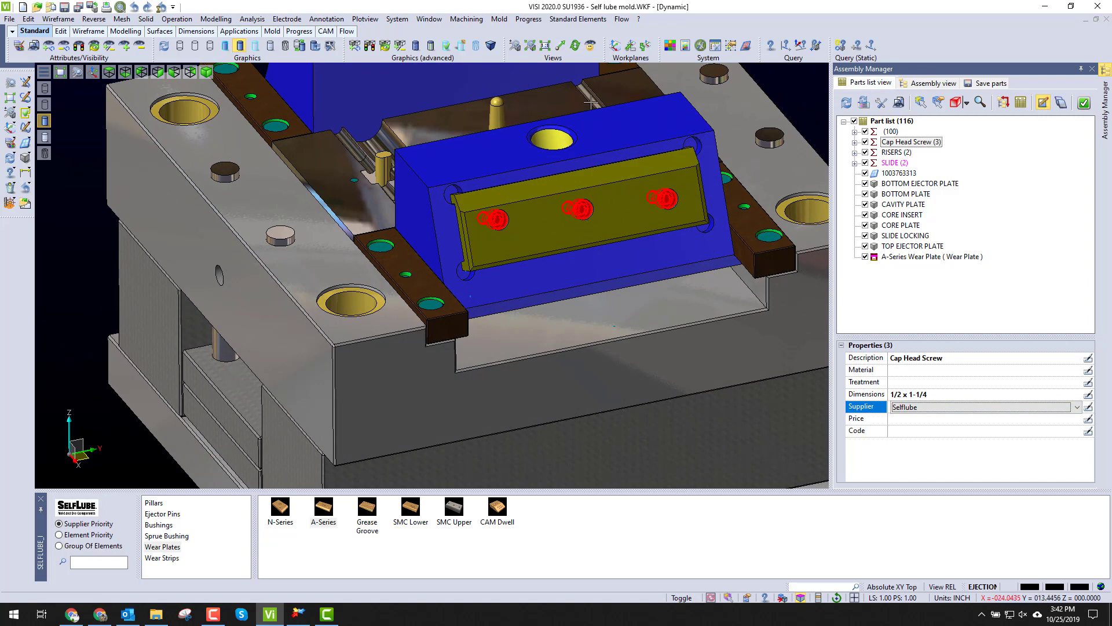
List the placed standard elements and bring up the A-Series wear plate's instance options.
left_click(596, 19)
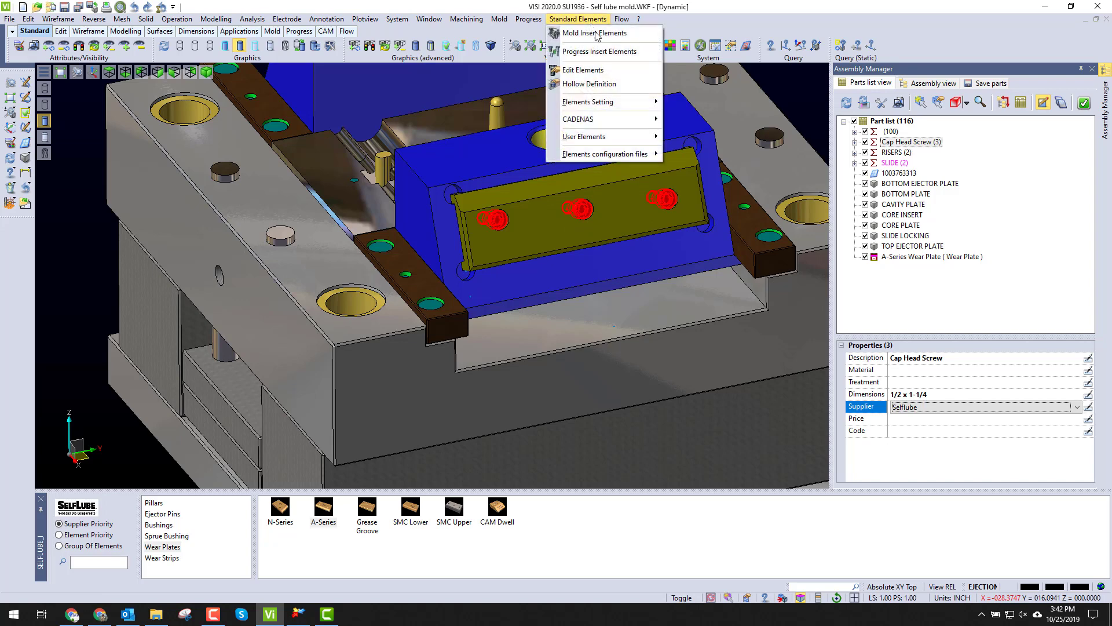
left_click(597, 70)
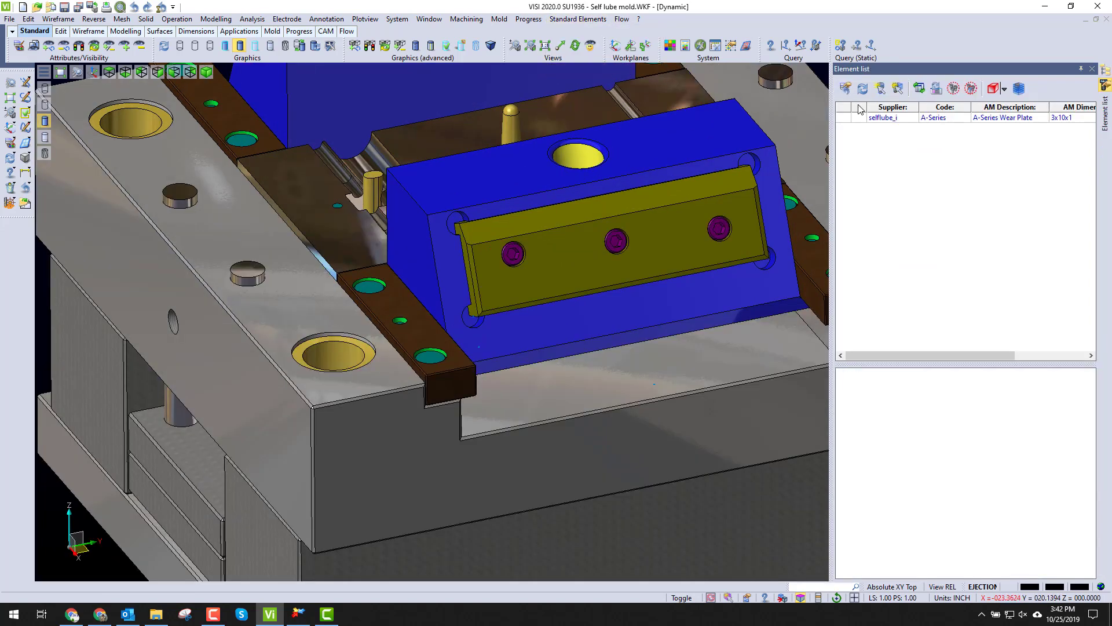
left_click(884, 119)
right_click(923, 387)
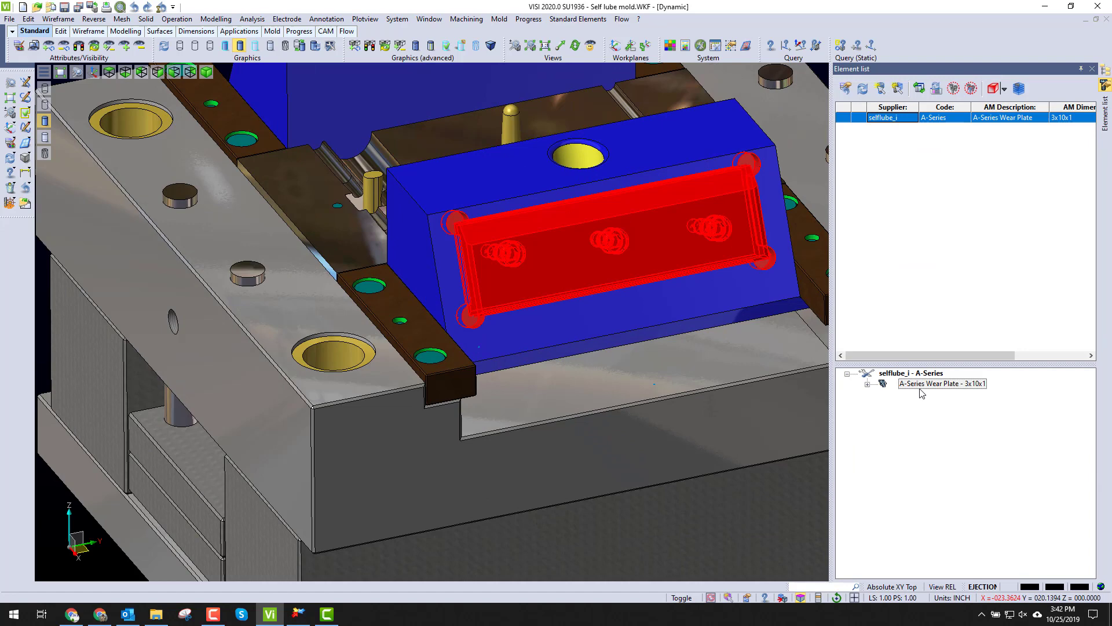
Edit the wear plate instance to width 4 and length 10.
left_click(942, 396)
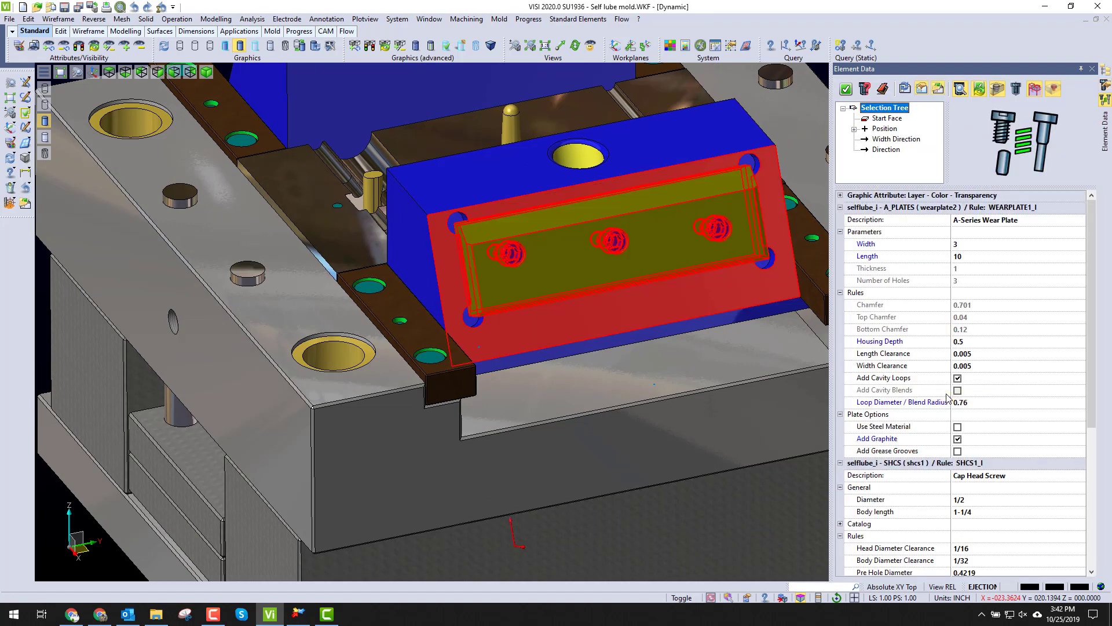
left_click(977, 245)
left_click(978, 244)
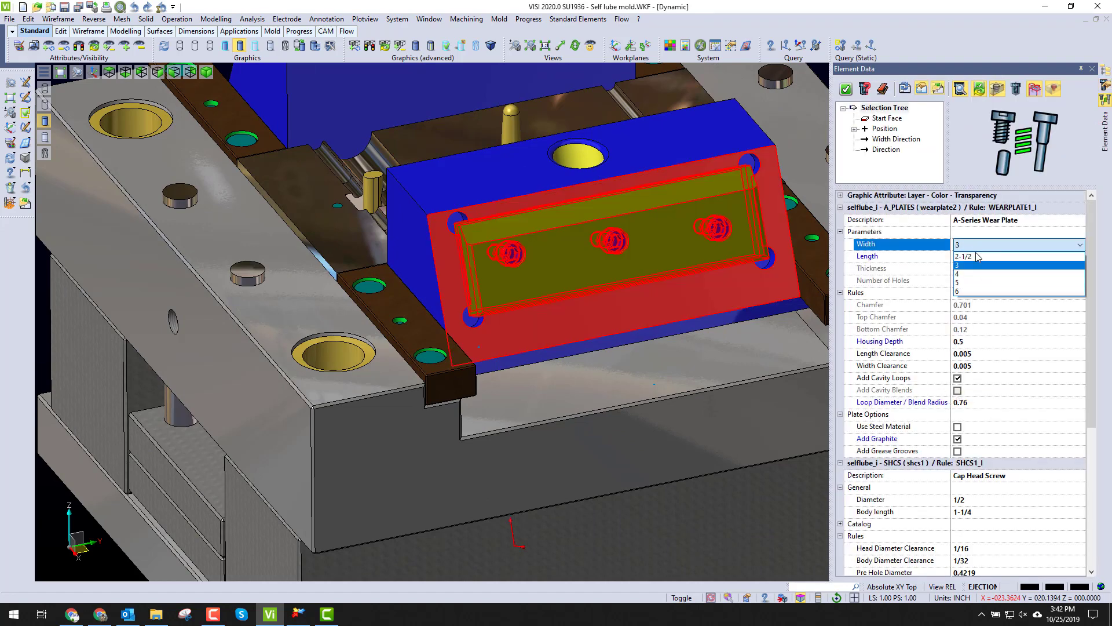
left_click(974, 275)
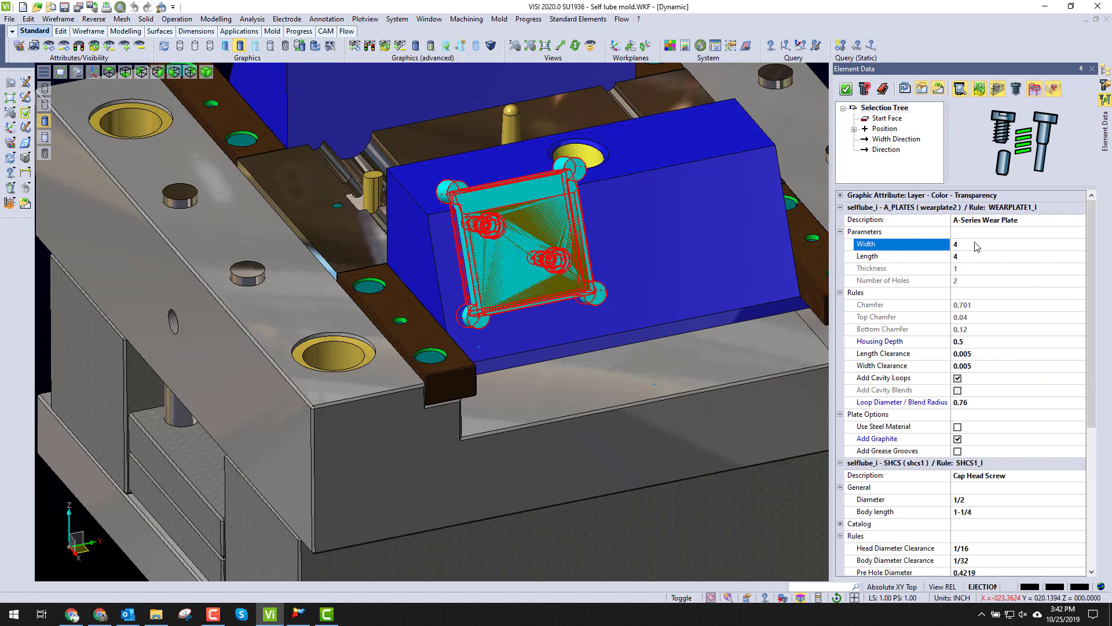
left_click(975, 258)
left_click(975, 258)
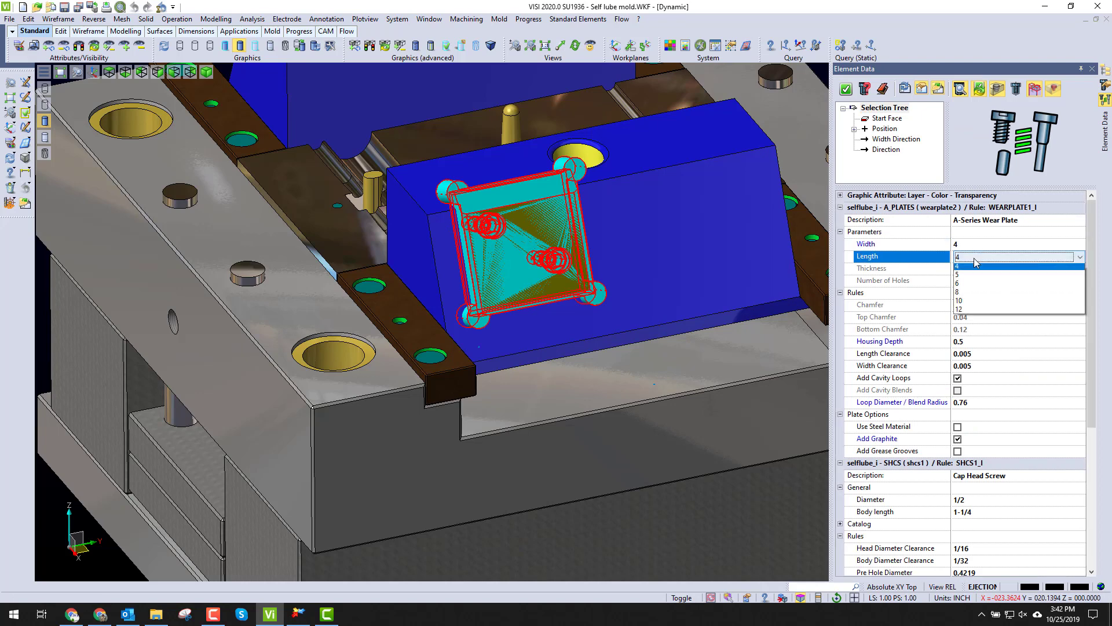
left_click(979, 303)
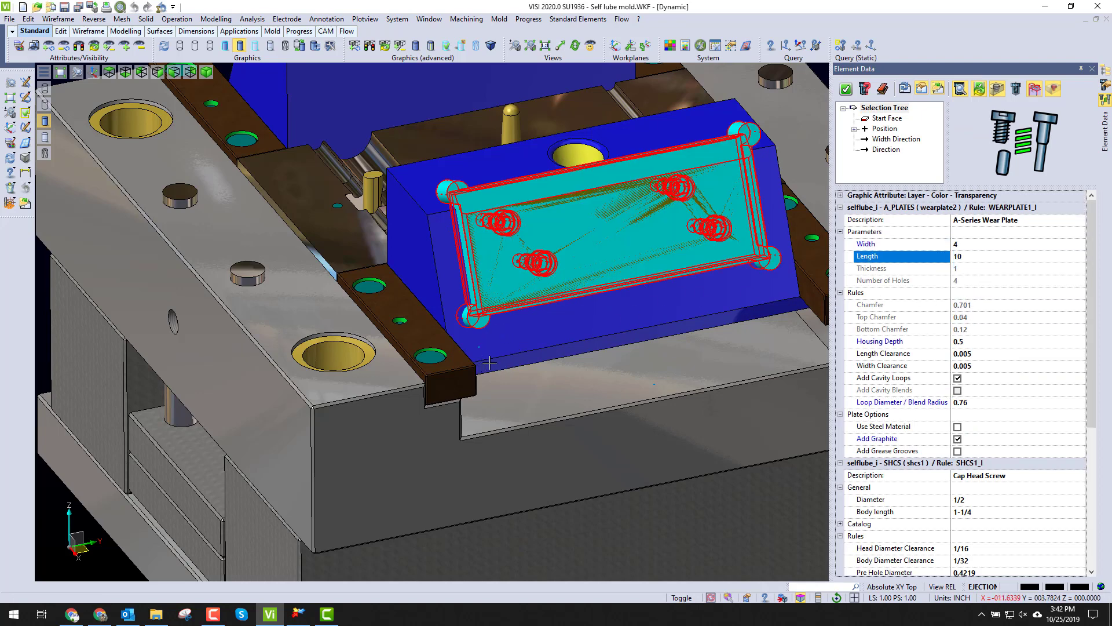
Reposition the plate at the slide face corner and confirm the 4x10x1 plate.
left_click(891, 131)
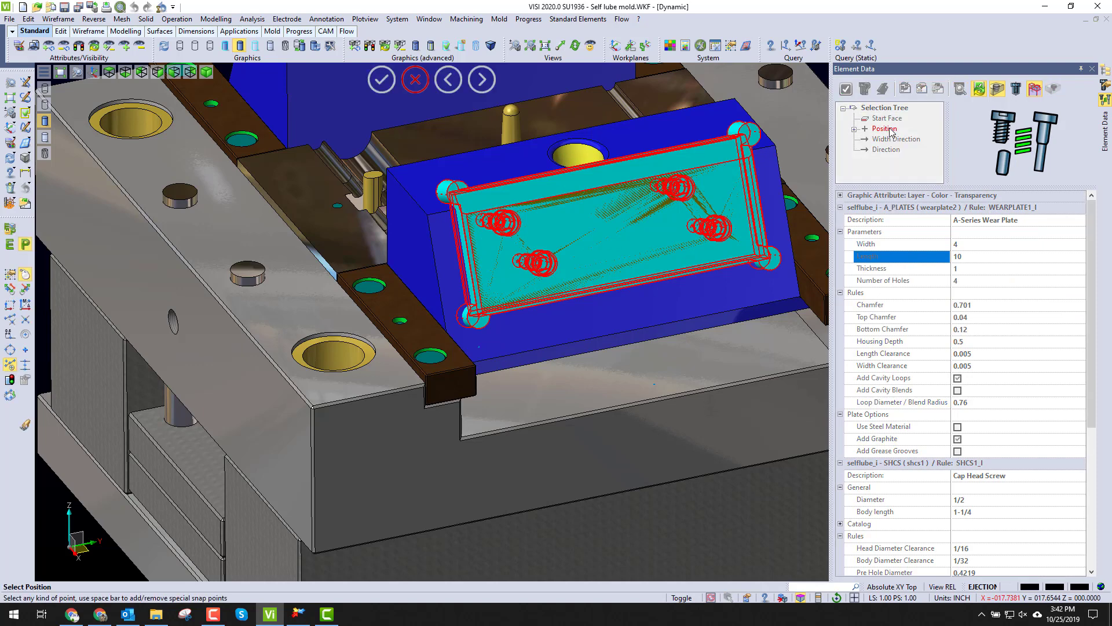
left_click(478, 346)
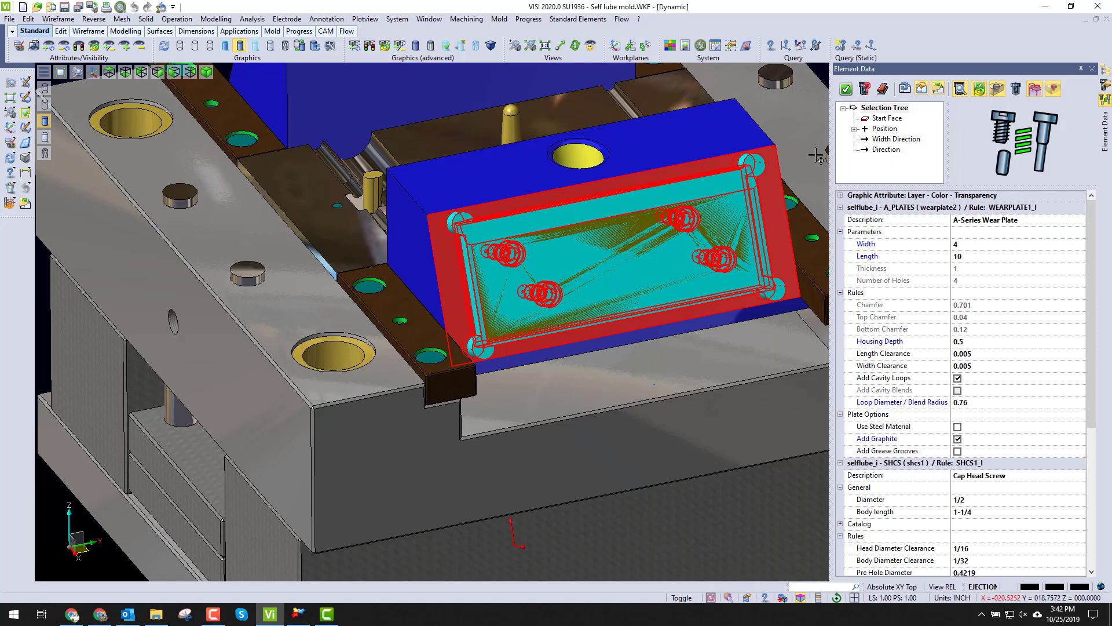
left_click(846, 89)
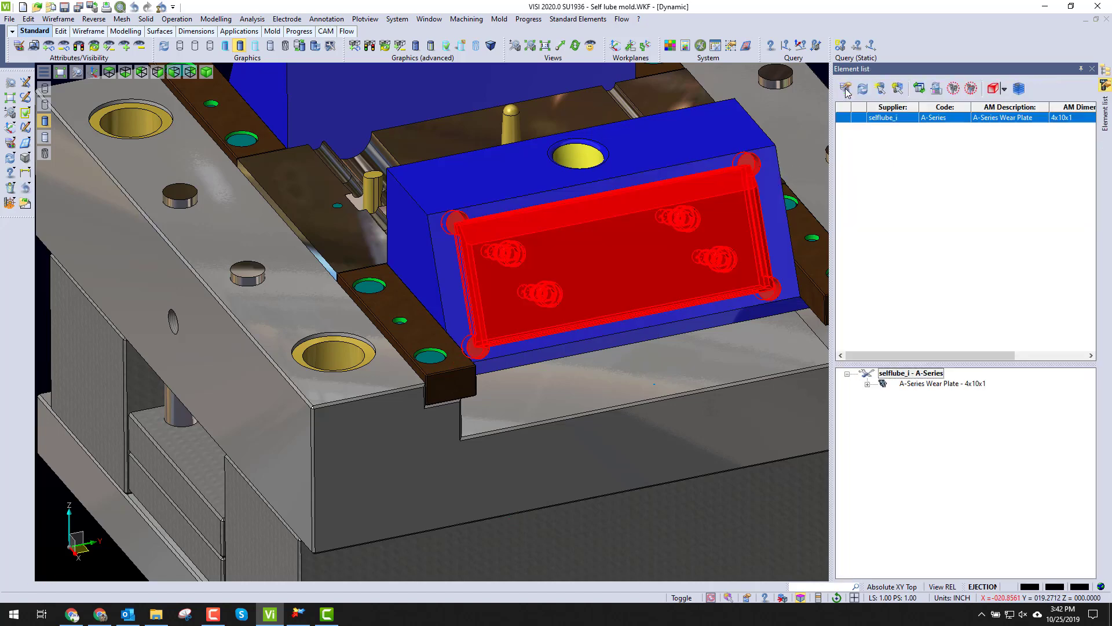
Close the element list and check the 4x10x1 wear plate's properties, code AYG8410.
left_click(1092, 70)
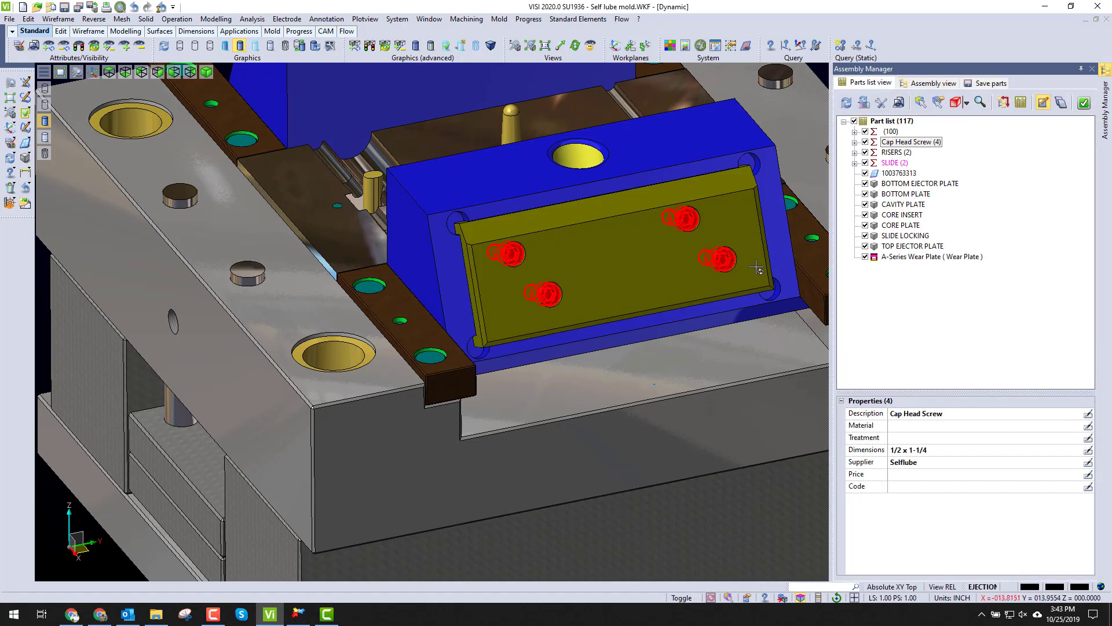
left_click(891, 121)
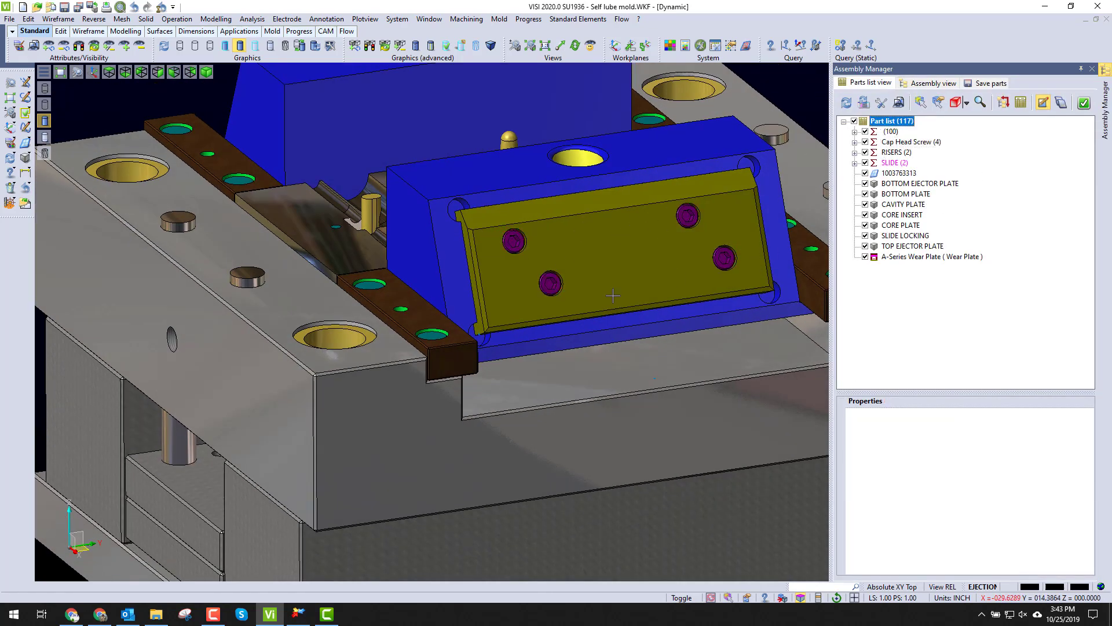
middle_click_drag(613, 295, 638, 295)
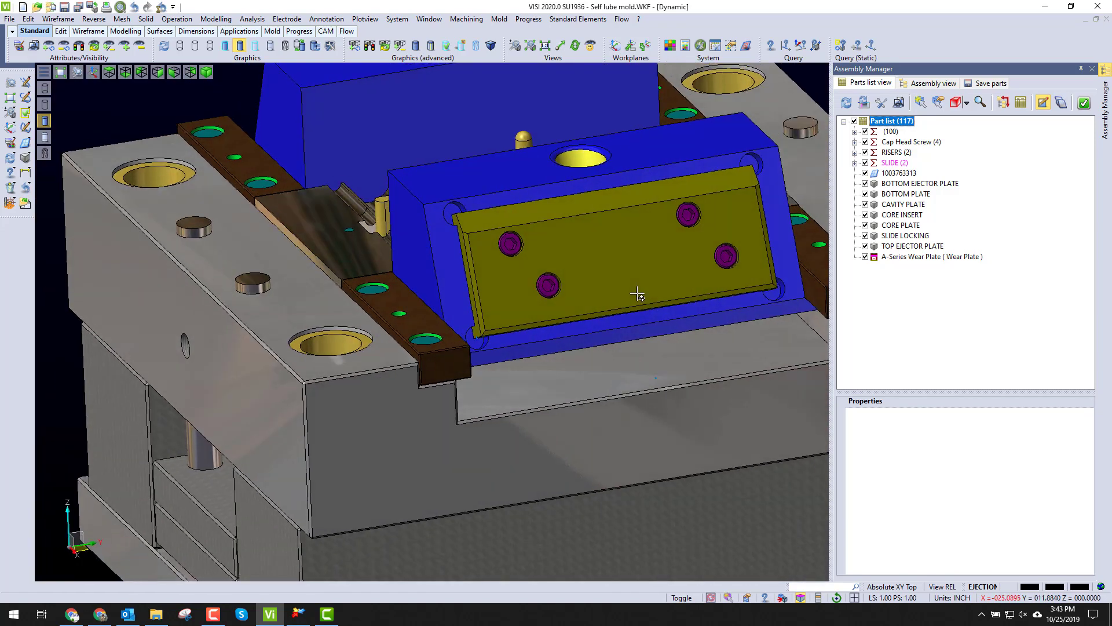
left_click(930, 256)
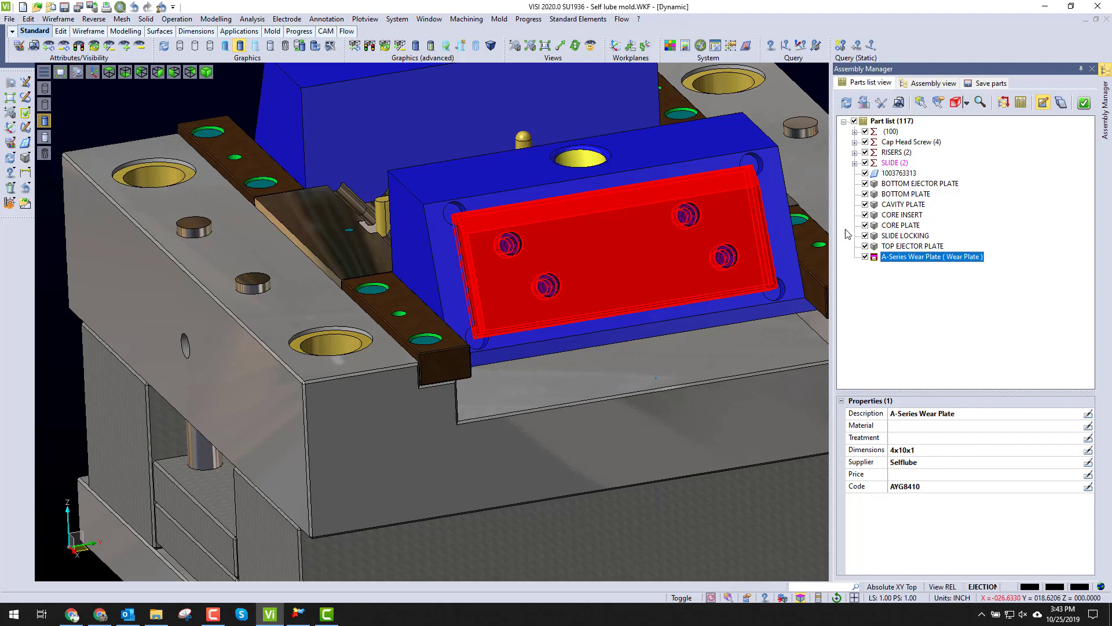
left_click(907, 123)
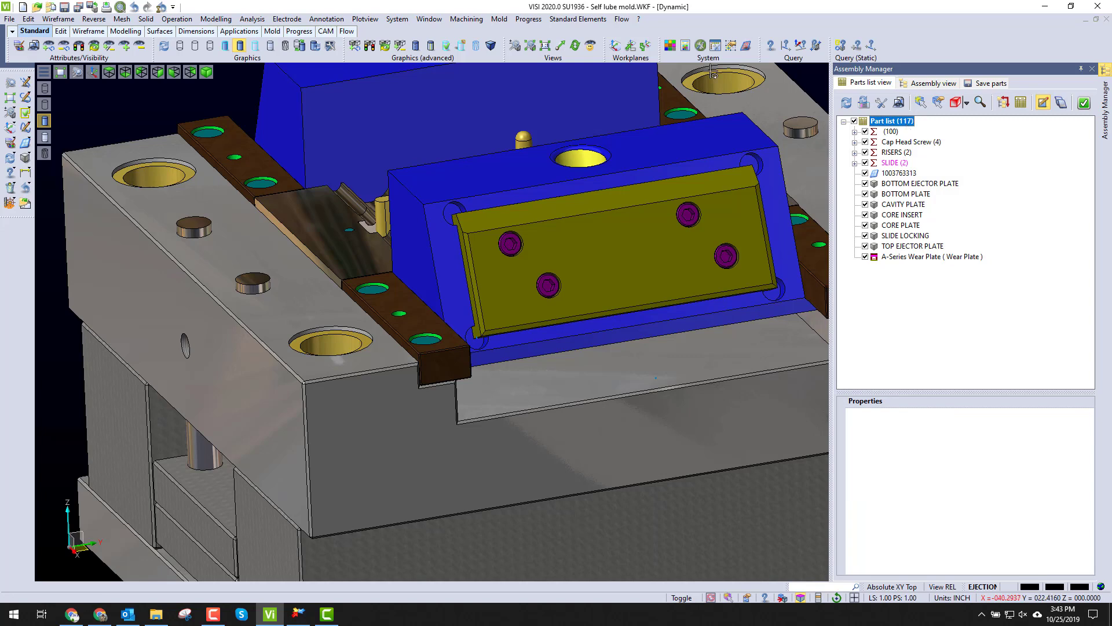
left_click(581, 20)
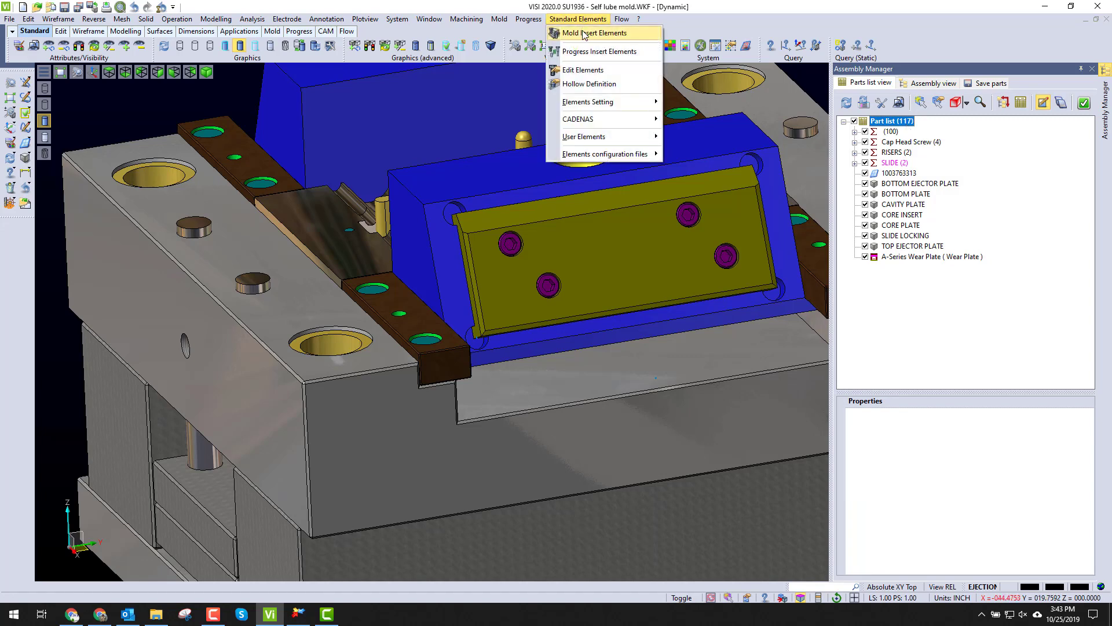
Place a 2-1/2 x 4 SelfLube Grease Groove wear plate on the floor beneath the slide.
left_click(584, 34)
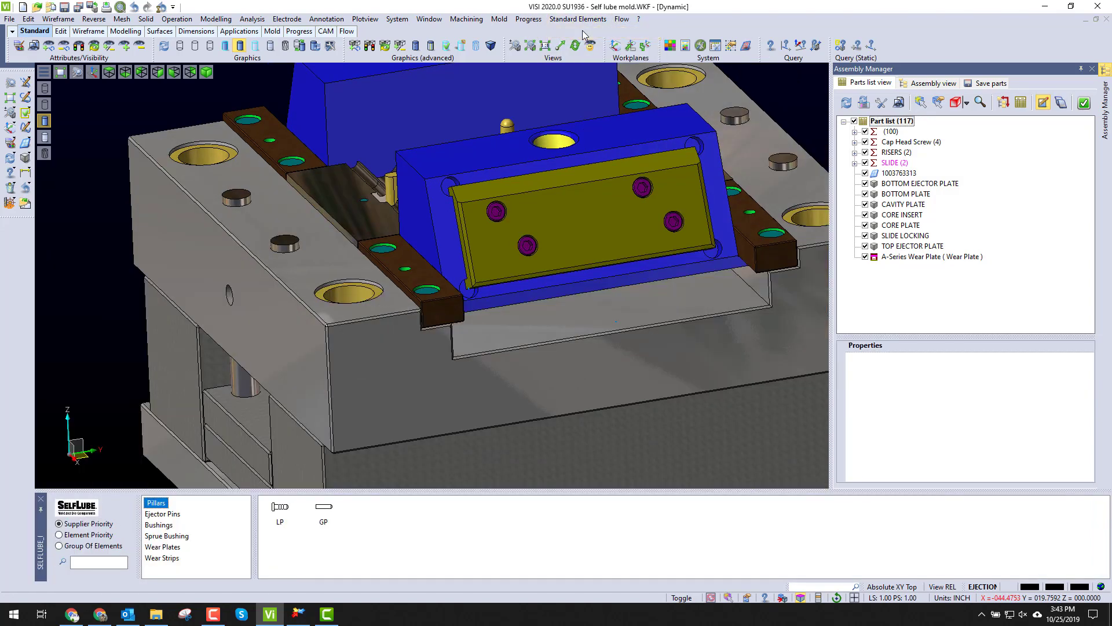
left_click(165, 547)
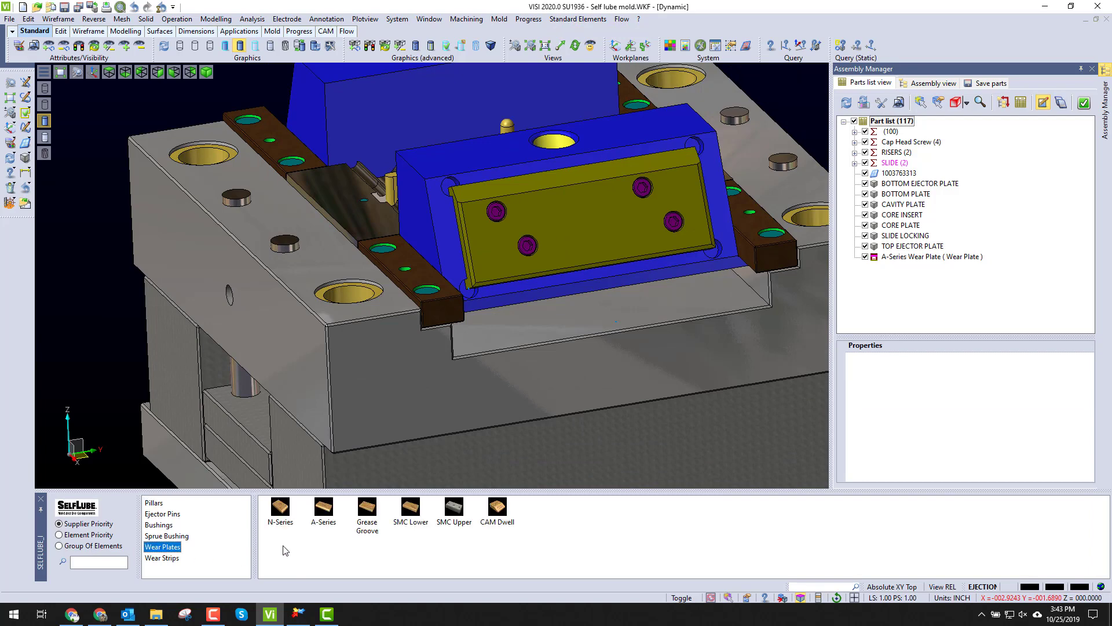
double_click(367, 509)
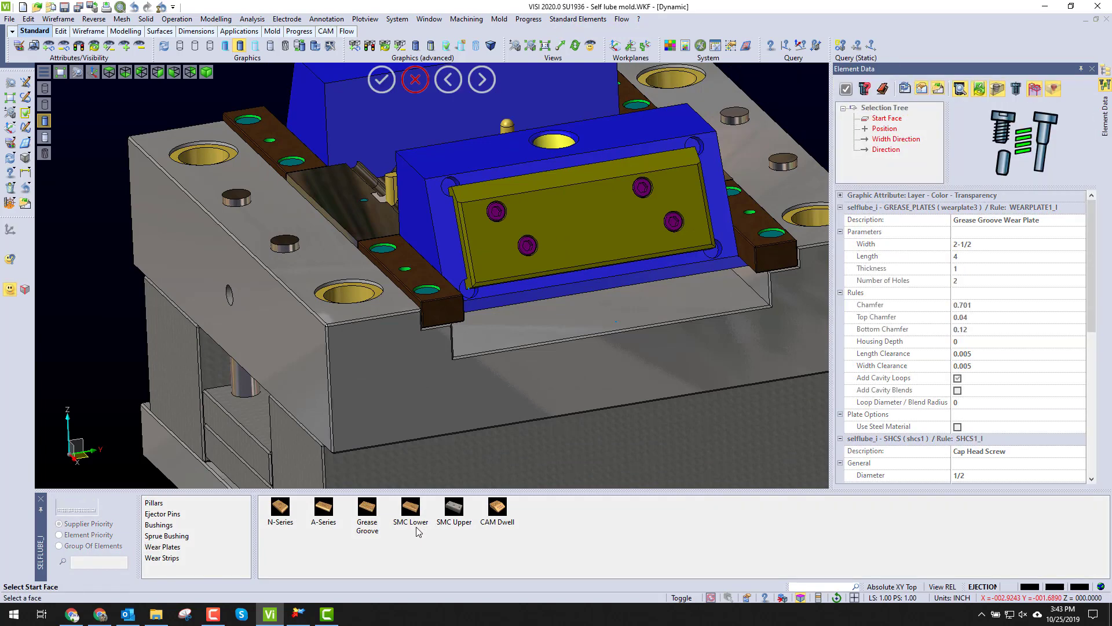
left_click(495, 348)
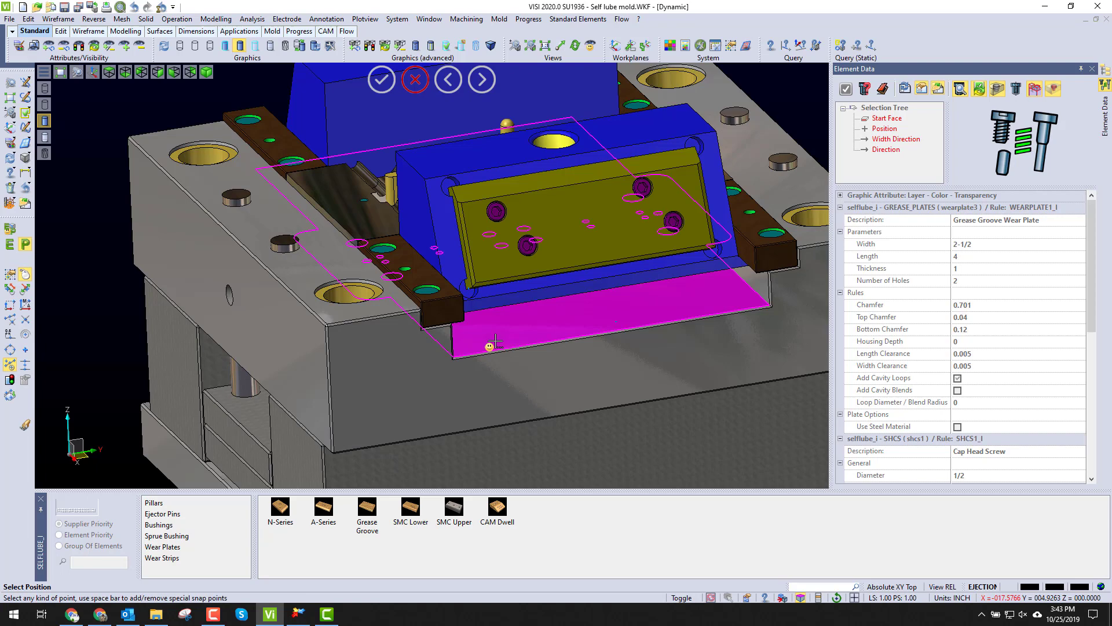
middle_click_drag(517, 388, 493, 307)
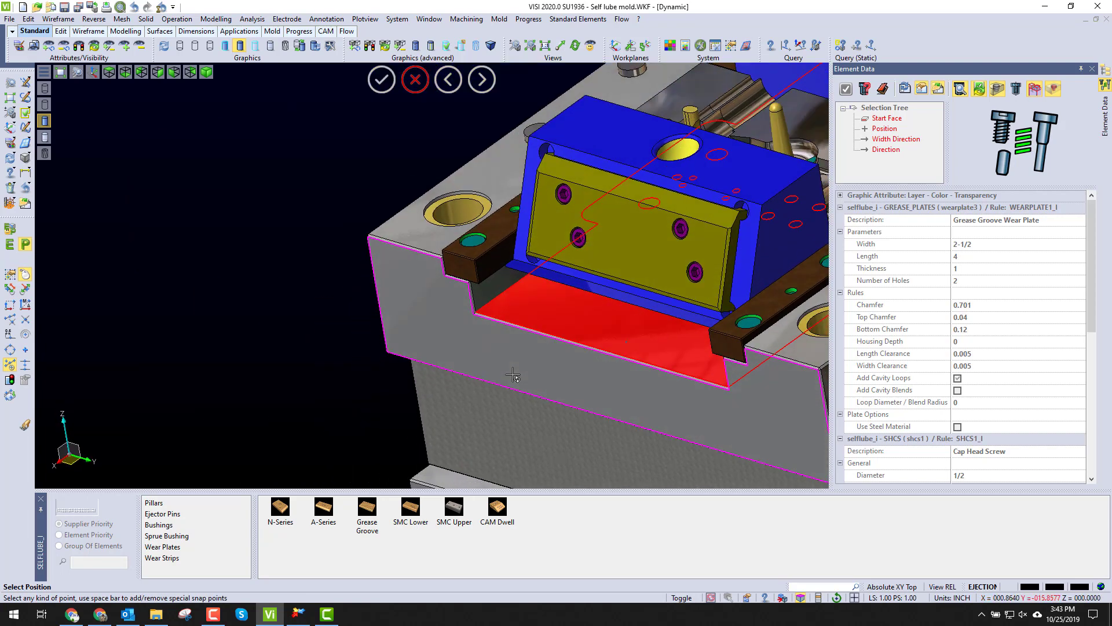
left_click(488, 300)
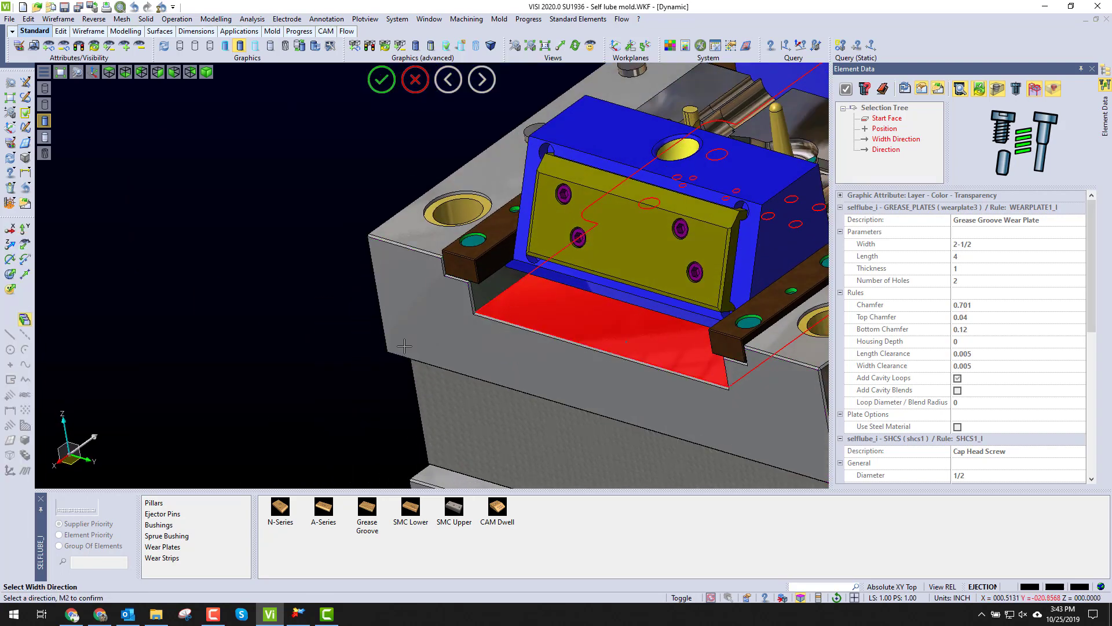
left_click(14, 230)
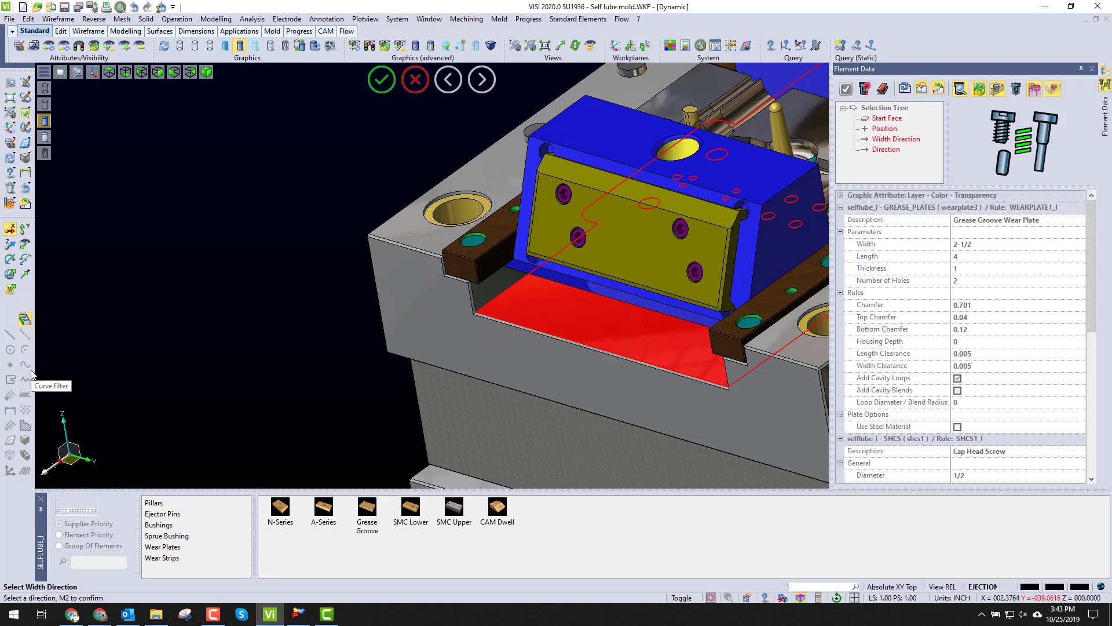
left_click(25, 259)
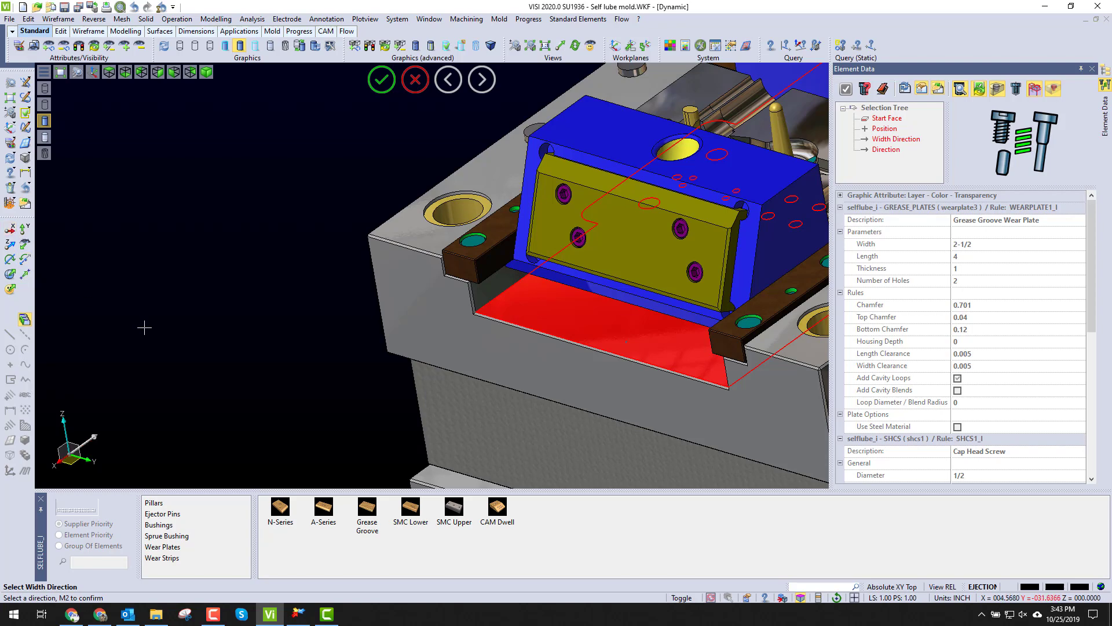
right_click(145, 327)
middle_click_drag(257, 372, 521, 376)
Change the grease groove plate's width to 6, making it 6x6.
left_click(1036, 246)
left_click(1034, 244)
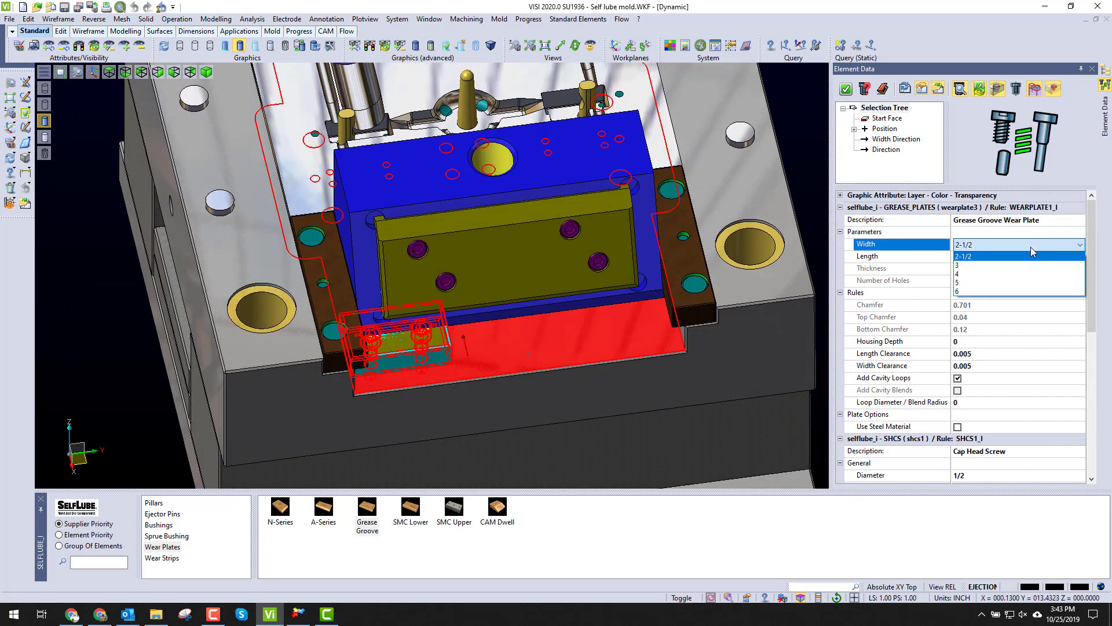
left_click(1019, 296)
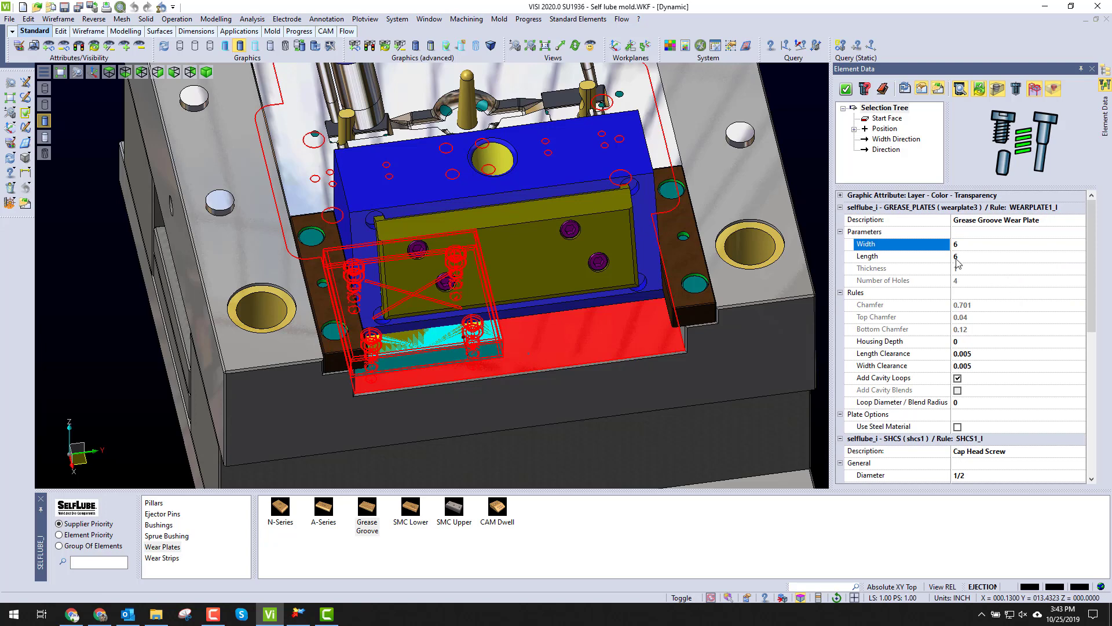
middle_click_drag(406, 313, 423, 323)
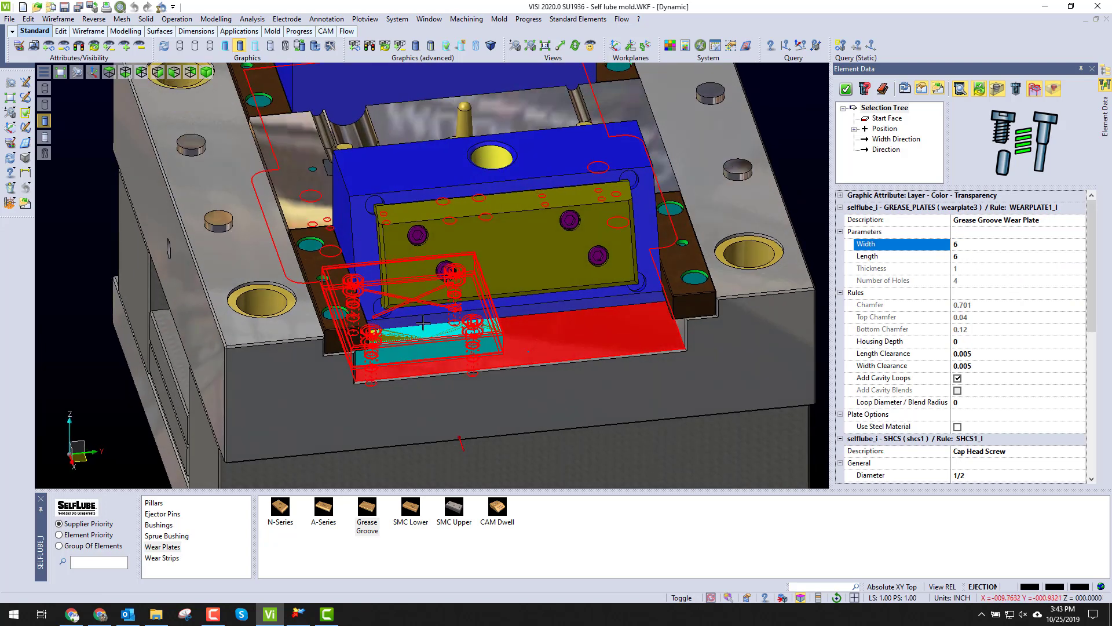
left_click(958, 428)
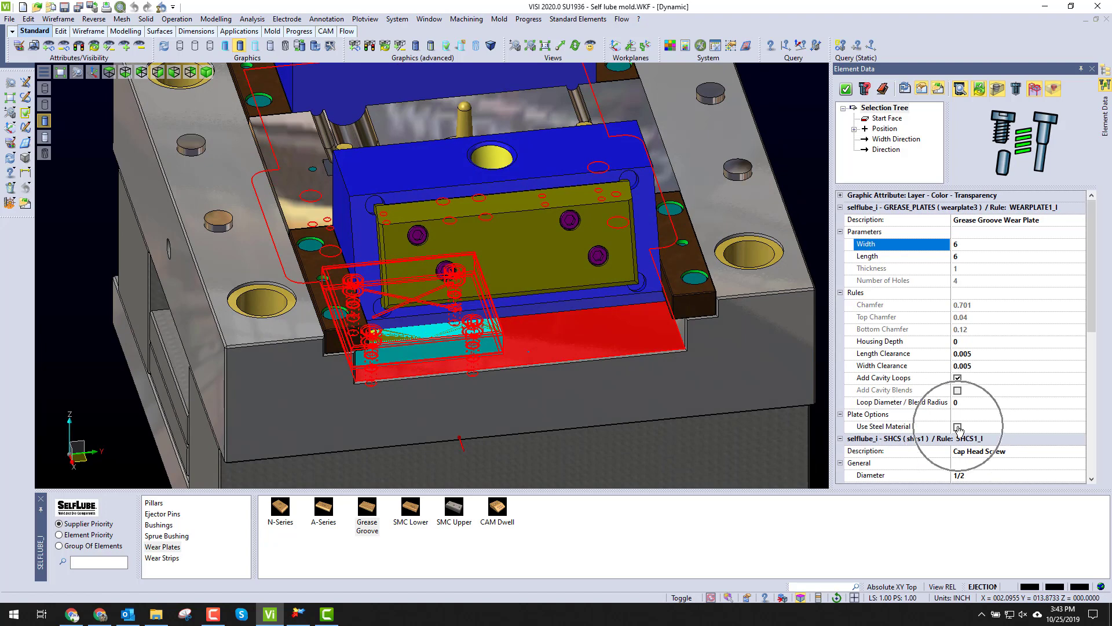
left_click(957, 393)
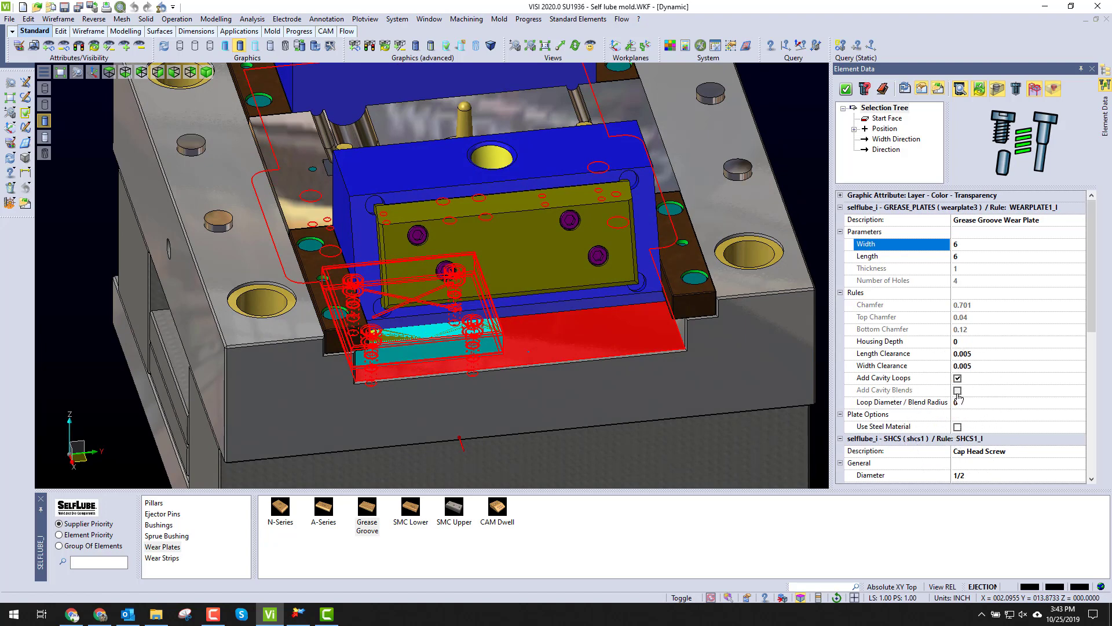
left_click(546, 353)
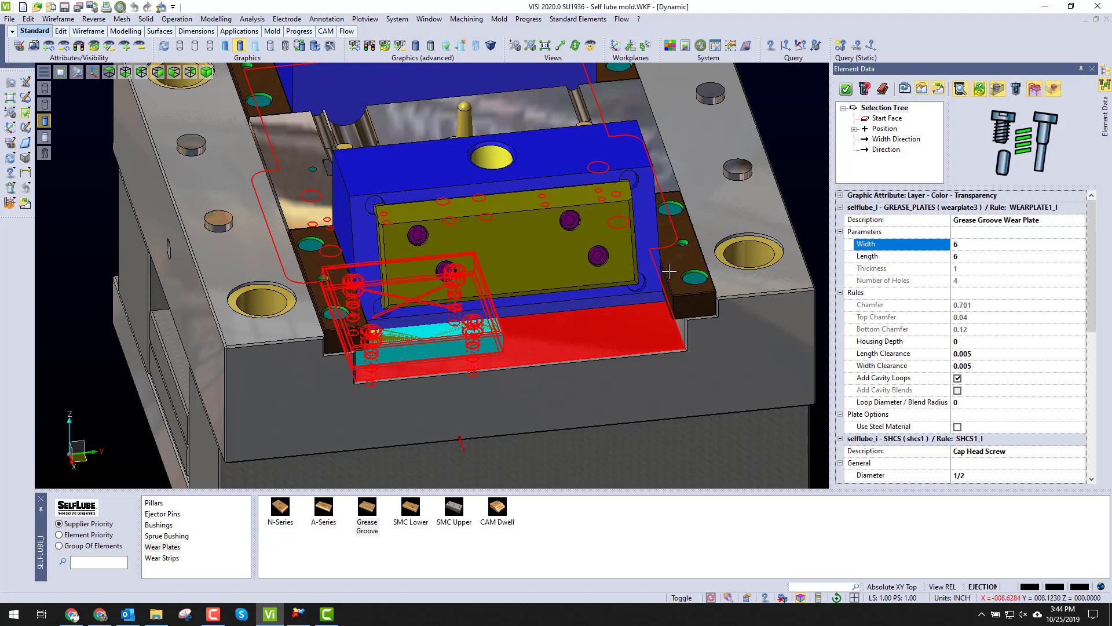
Add a second 6x6 grease groove plate beside the first on the same floor face.
left_click(845, 90)
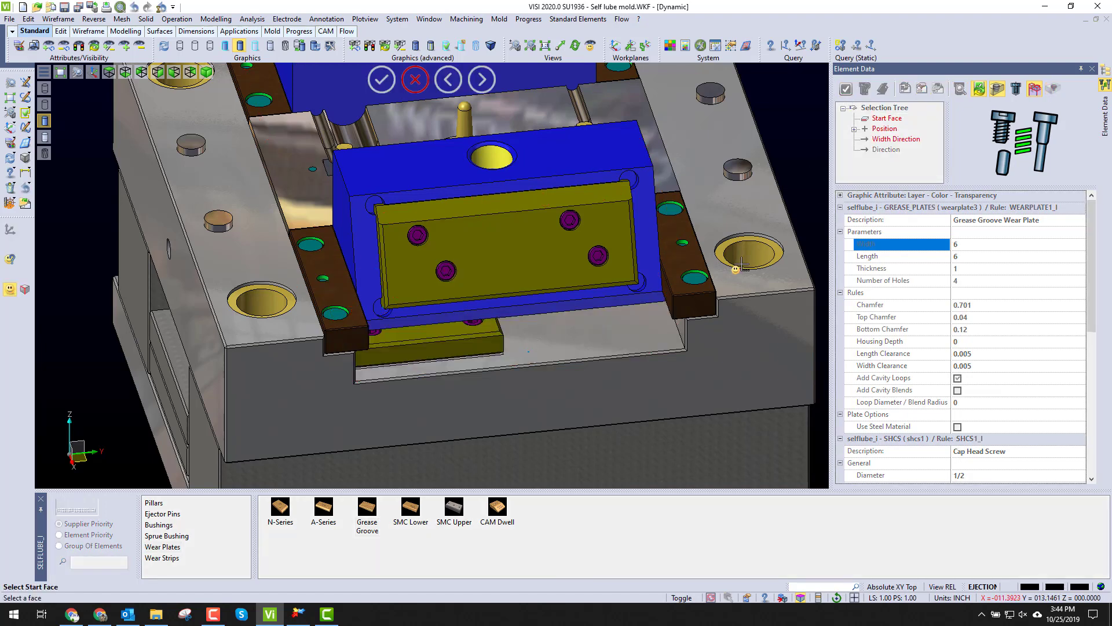
left_click(539, 346)
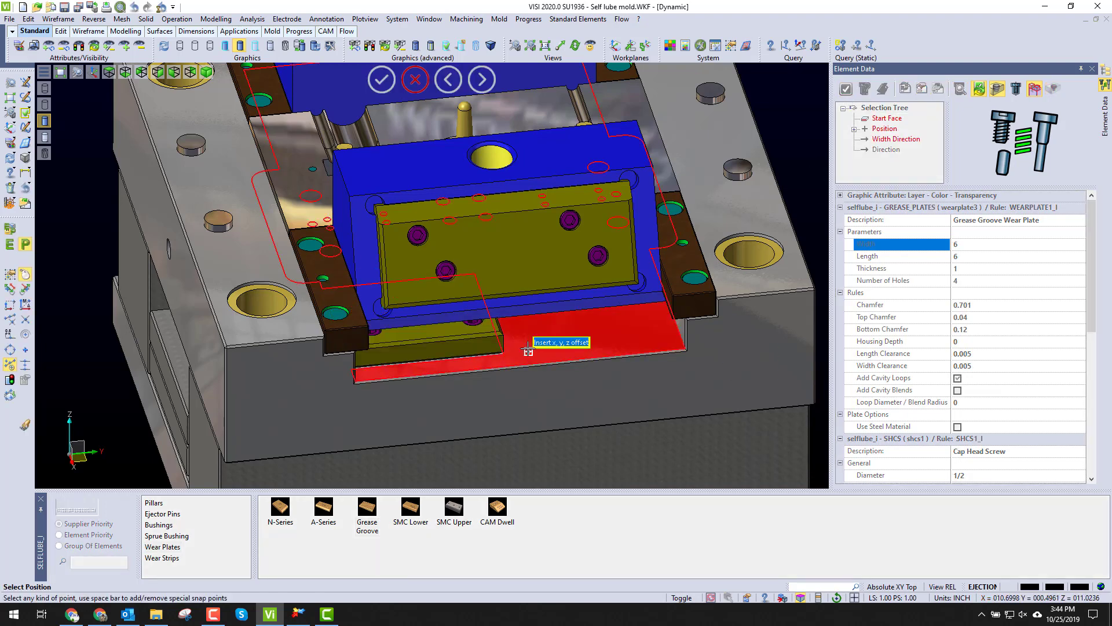
left_click(554, 361)
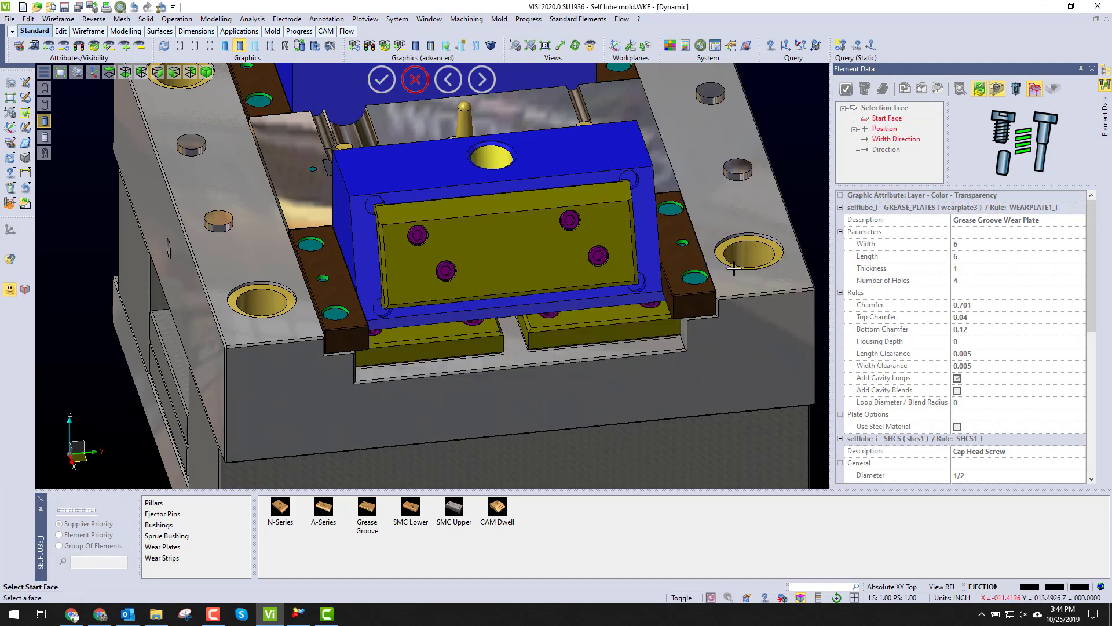
mouse_move(718, 301)
middle_mouse_down()
mouse_move(724, 358)
mouse_move(725, 301)
middle_mouse_up()
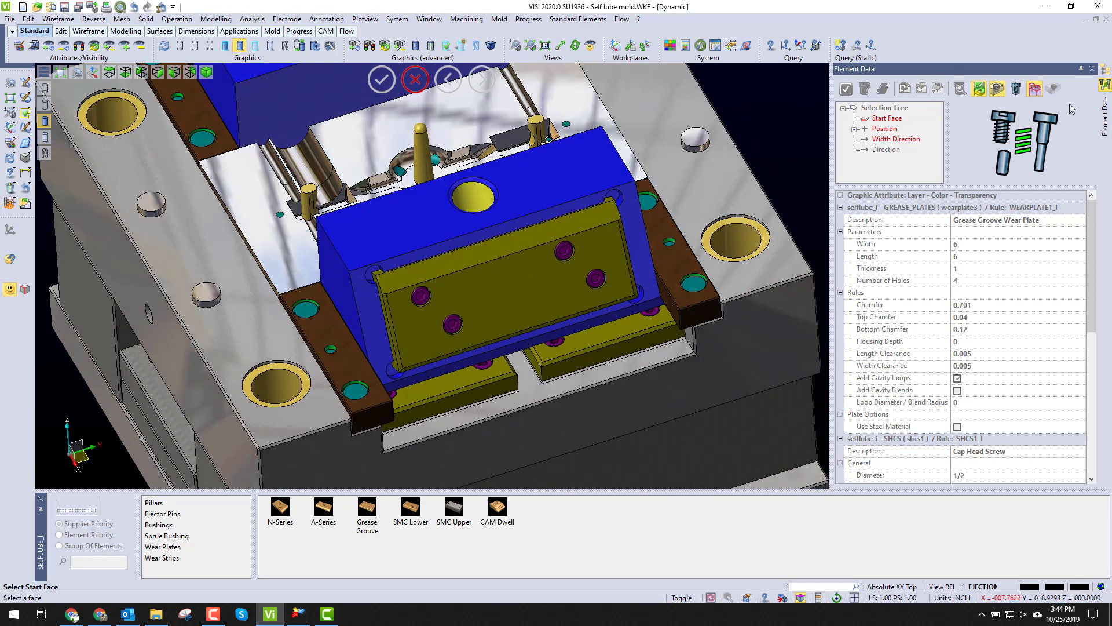
In the Assembly Manager parts list, review the grease groove and A-Series wear plate properties.
left_click(1103, 71)
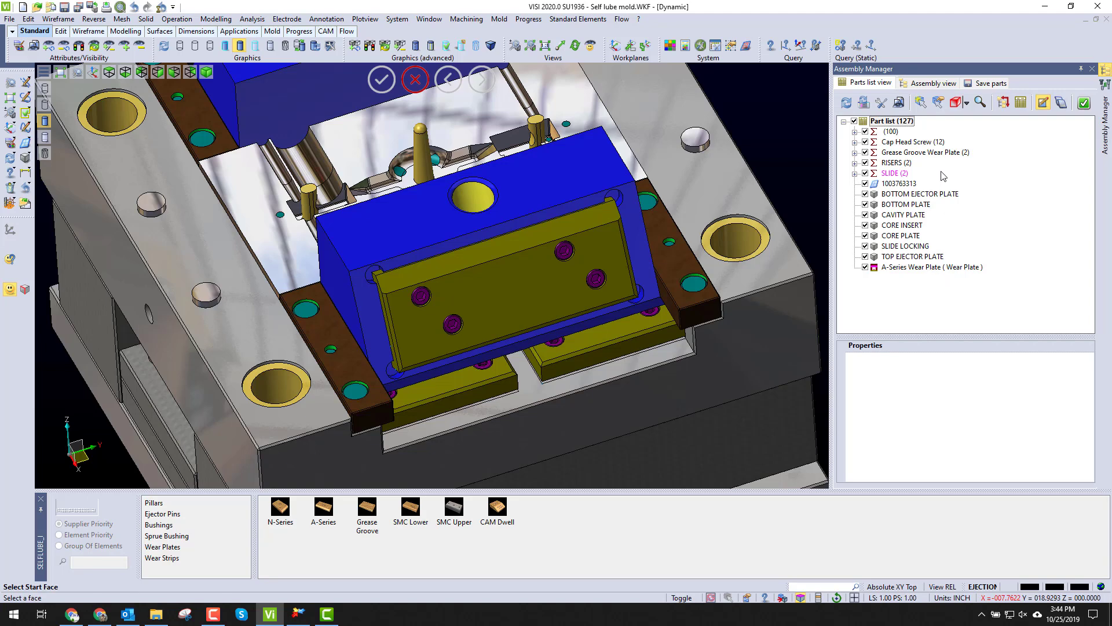
left_click(953, 153)
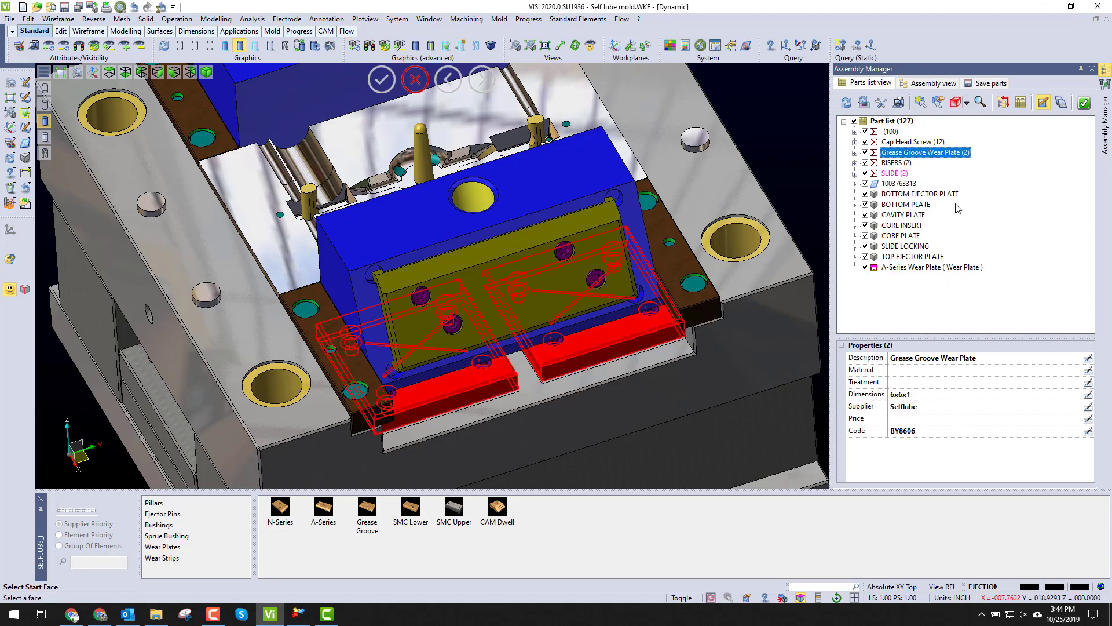
left_click(934, 266)
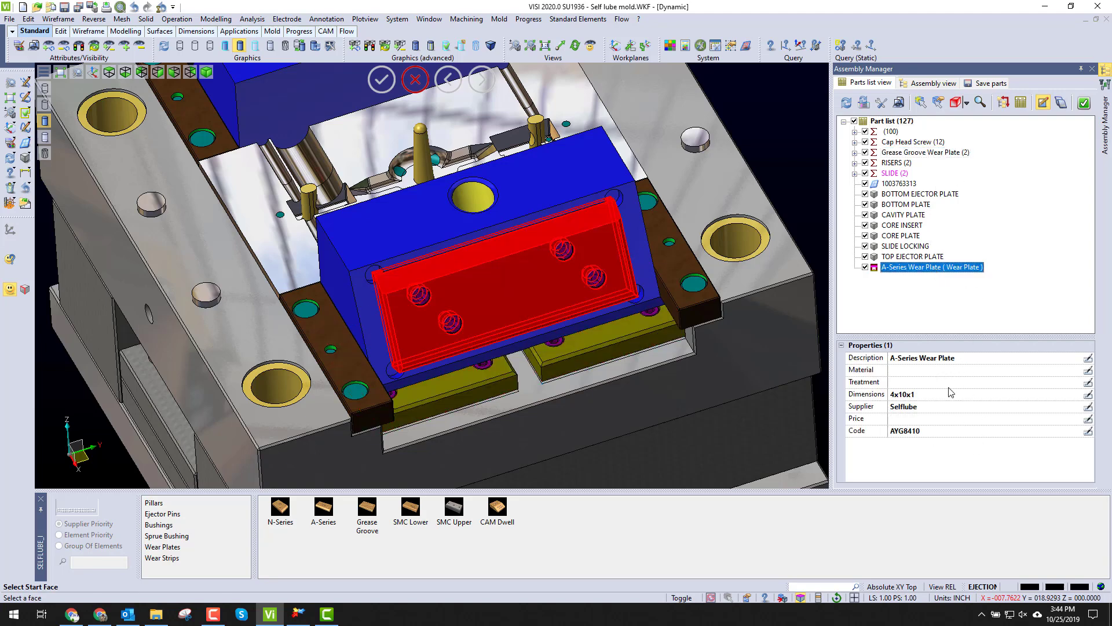
Open the BOM table sorted by supplier and locate the grease groove plates, cap head screws and A-Series plate.
left_click(1021, 103)
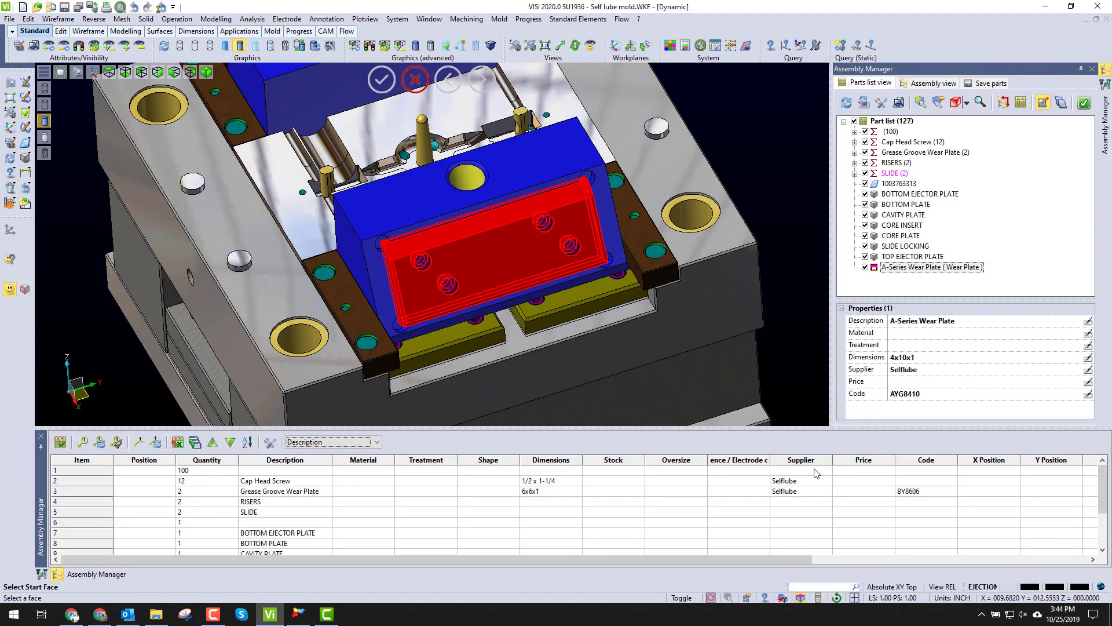
left_click(813, 461)
left_click(814, 464)
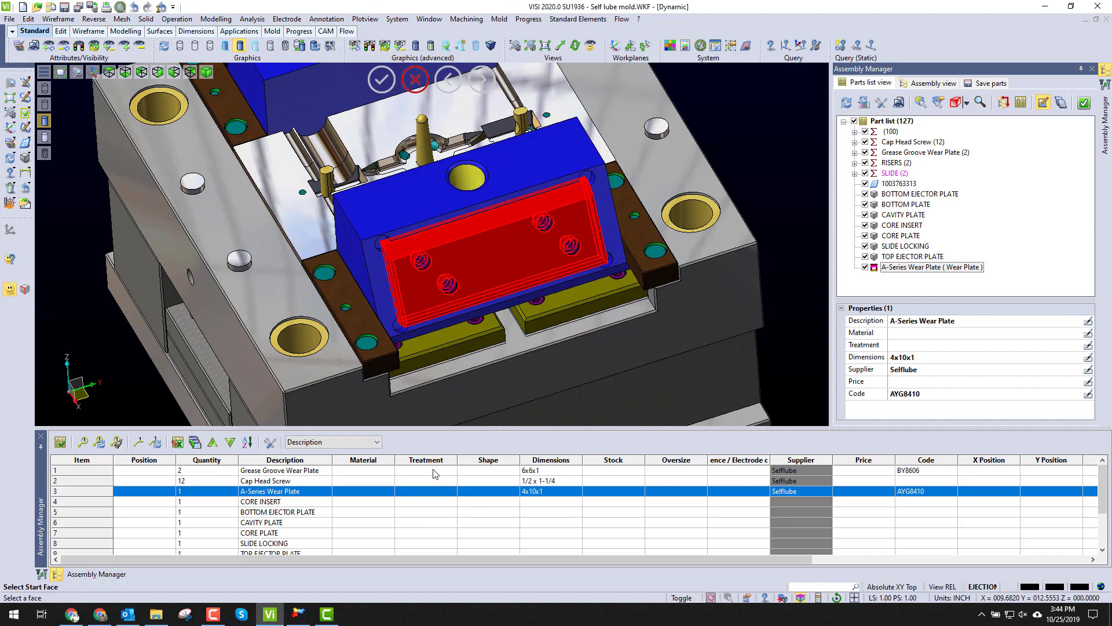
left_click(308, 471)
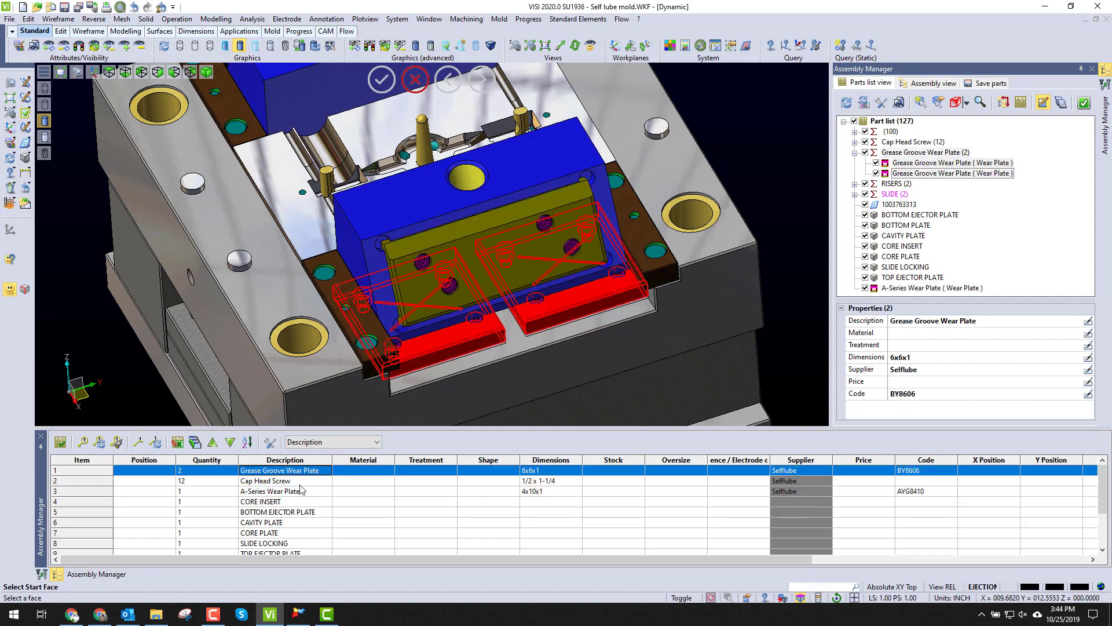
left_click(278, 481)
left_click(300, 492)
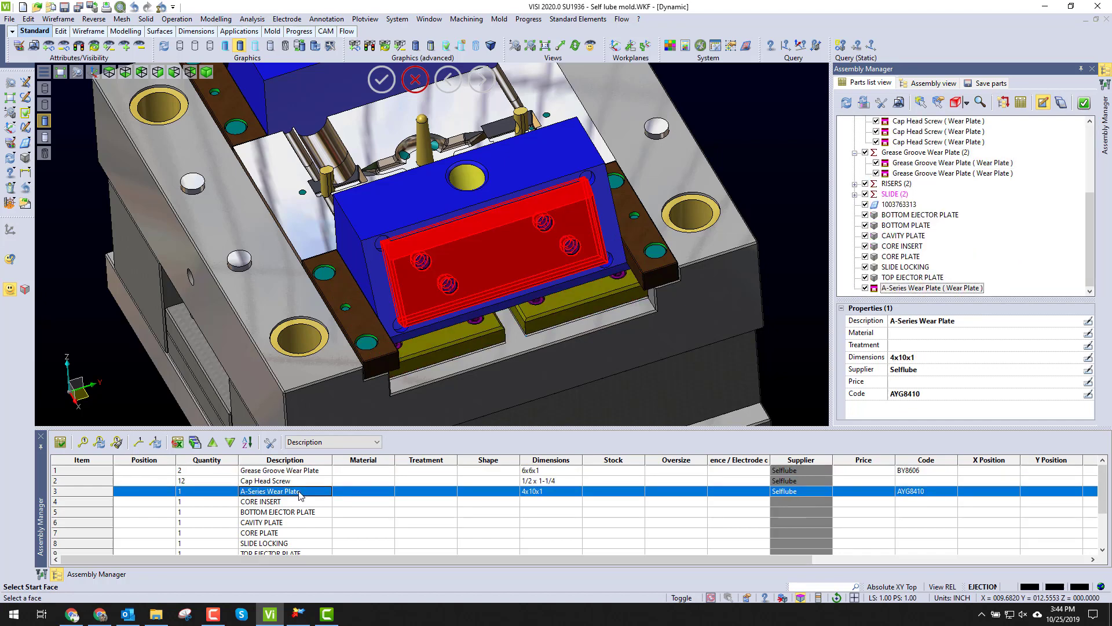